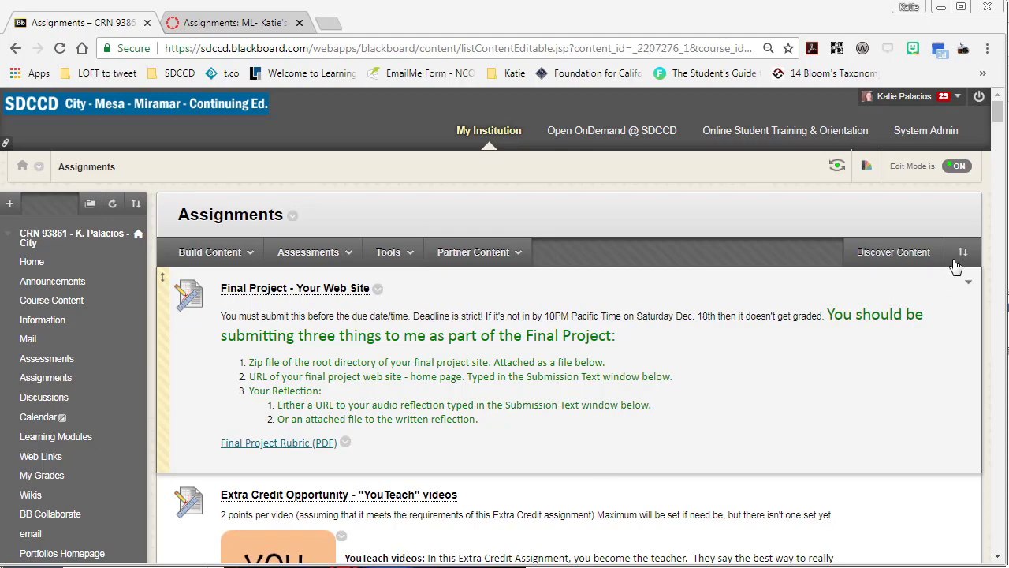
Step: Start a package export of the Blackboard course, including links and copies of files outside the course default directory
mouse_move(1003, 123)
mouse_down()
mouse_move(1004, 173)
mouse_move(1001, 108)
mouse_up()
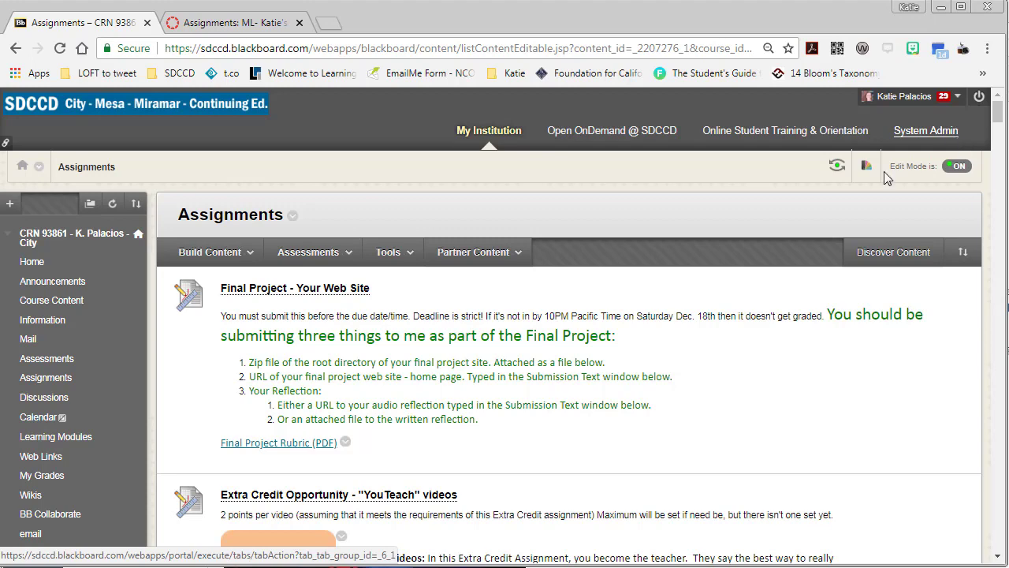
scroll(141, 484, down, 3)
scroll(140, 484, down, 3)
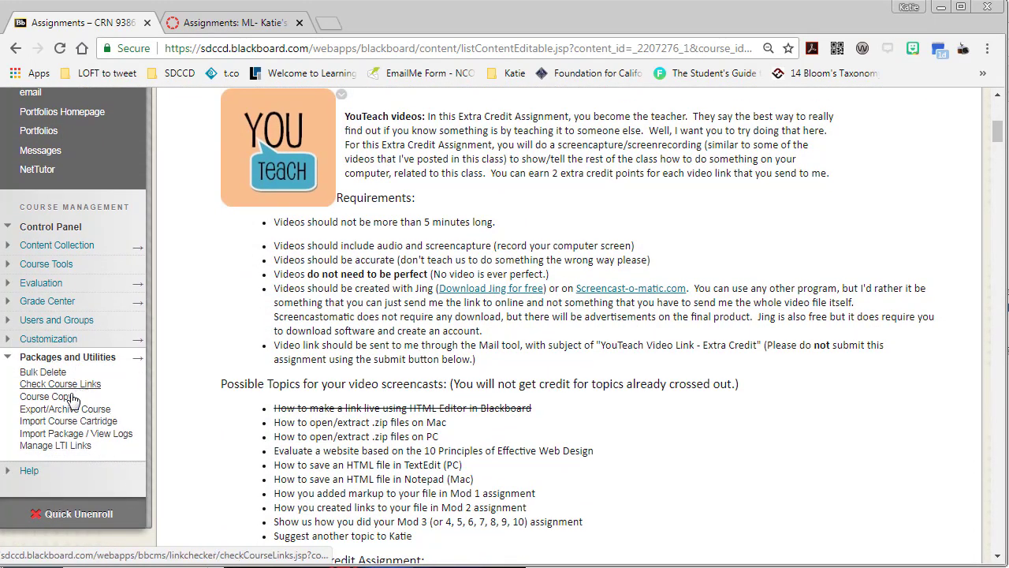
click(67, 409)
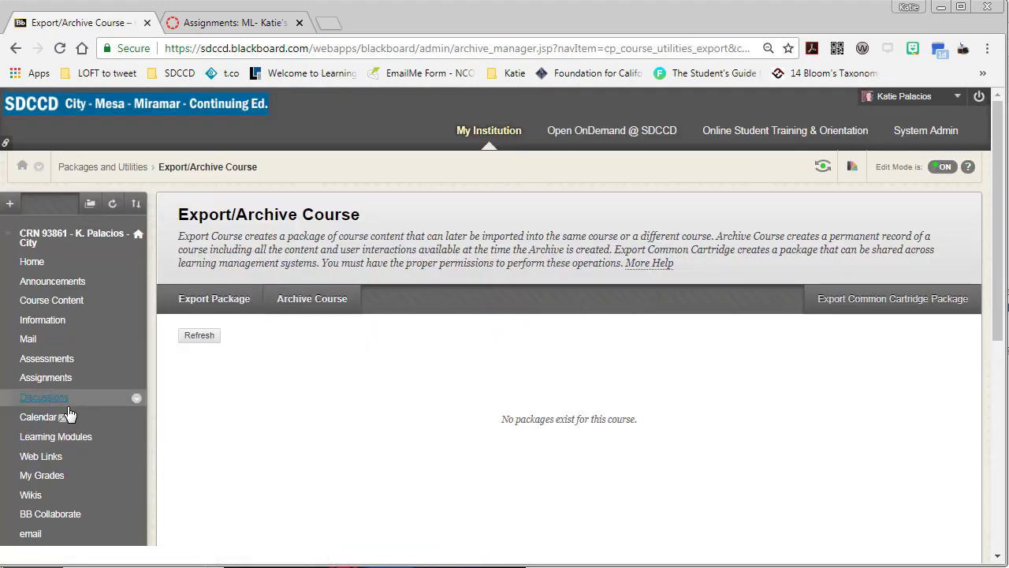
click(229, 301)
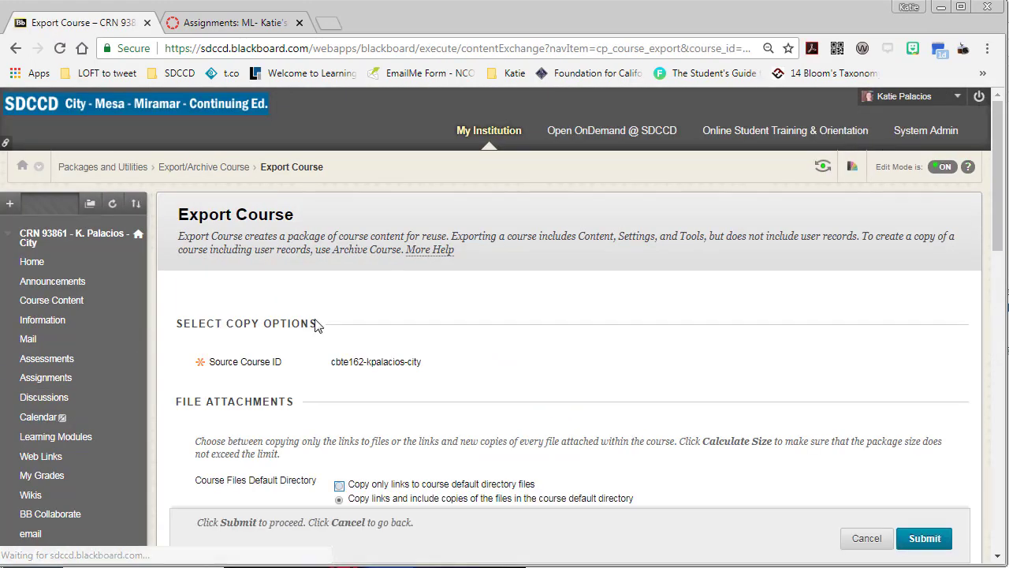
scroll(371, 418, down, 2)
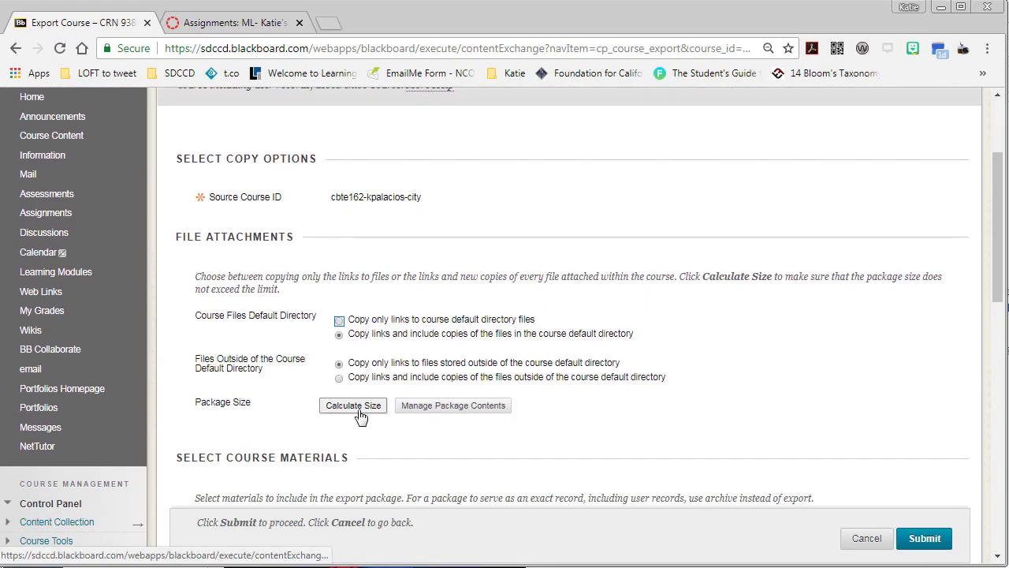
click(340, 379)
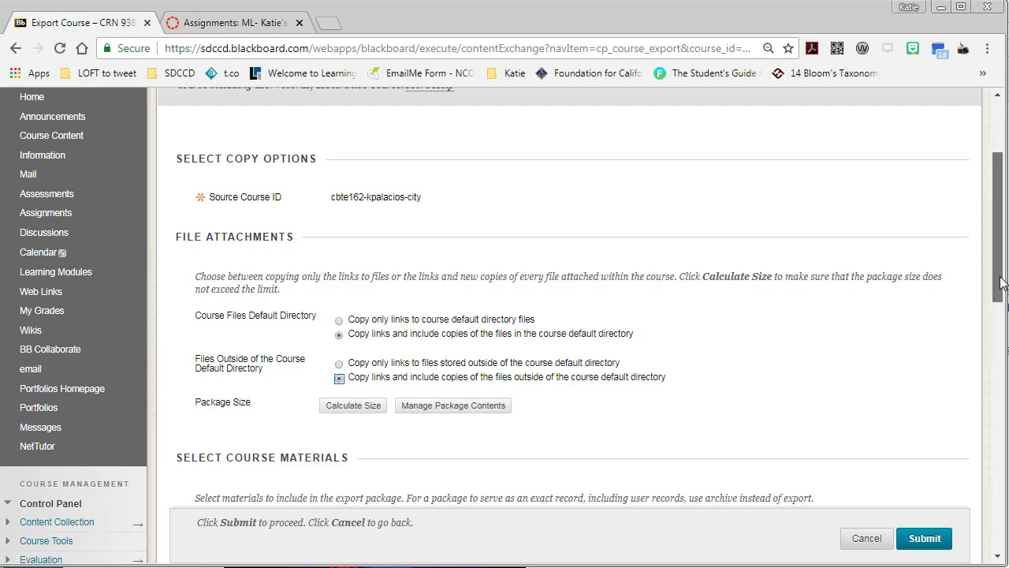
Step: Include the Assignments content area and Grade Center Columns and Settings in the export package, and submit the export
drag(995, 287, 993, 402)
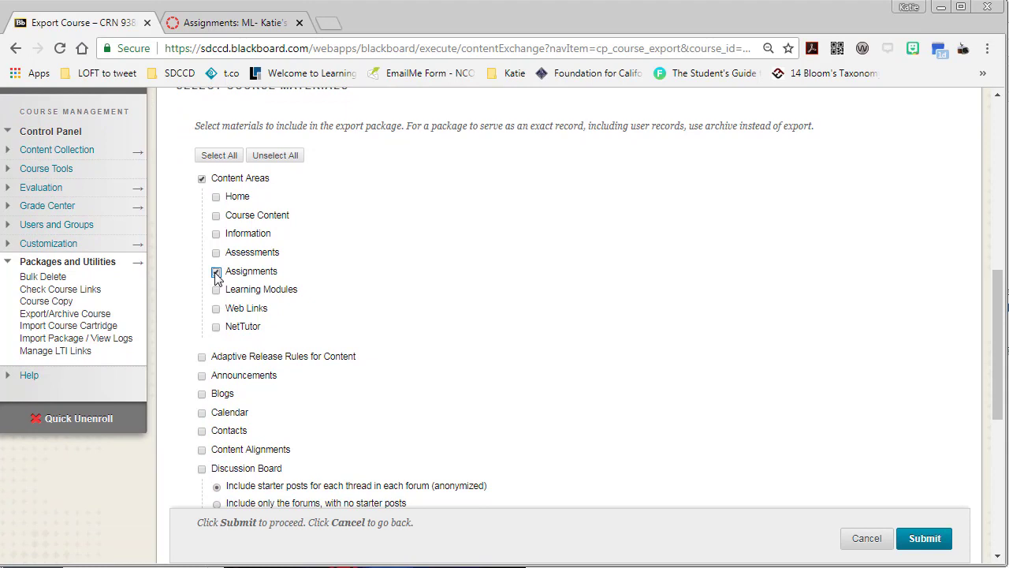
scroll(396, 395, down, 3)
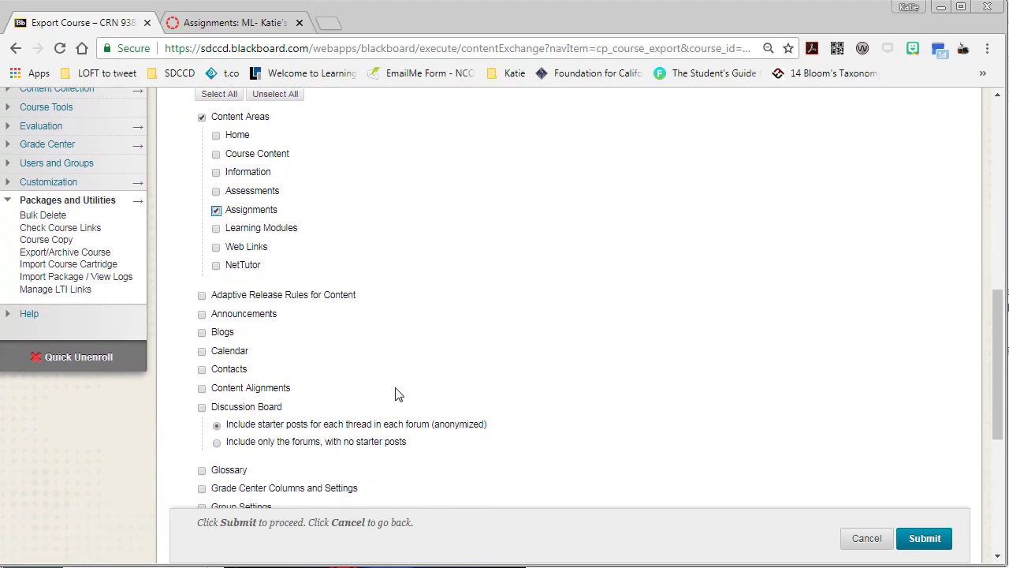
scroll(396, 394, down, 3)
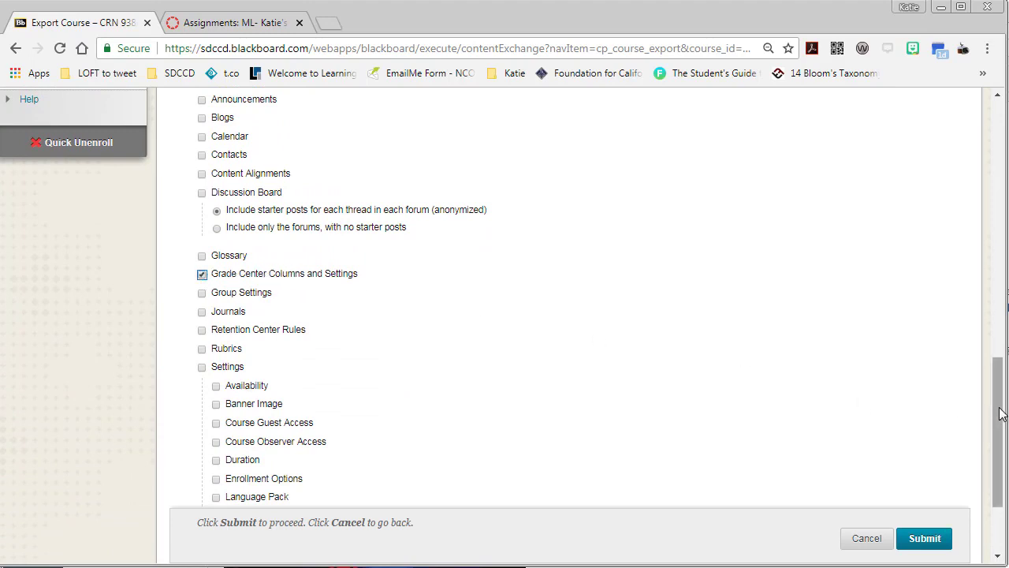
drag(997, 418, 996, 456)
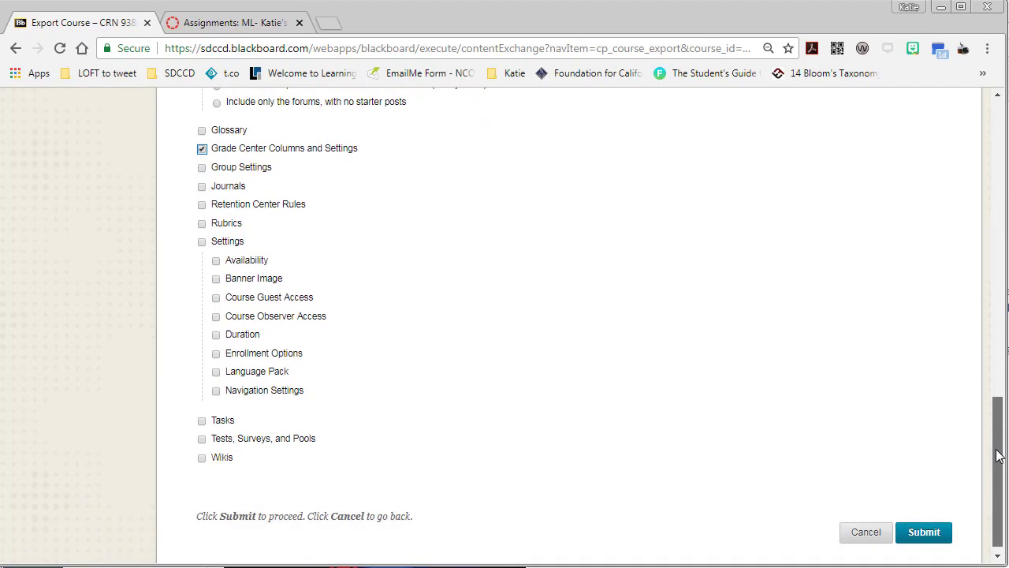
click(936, 533)
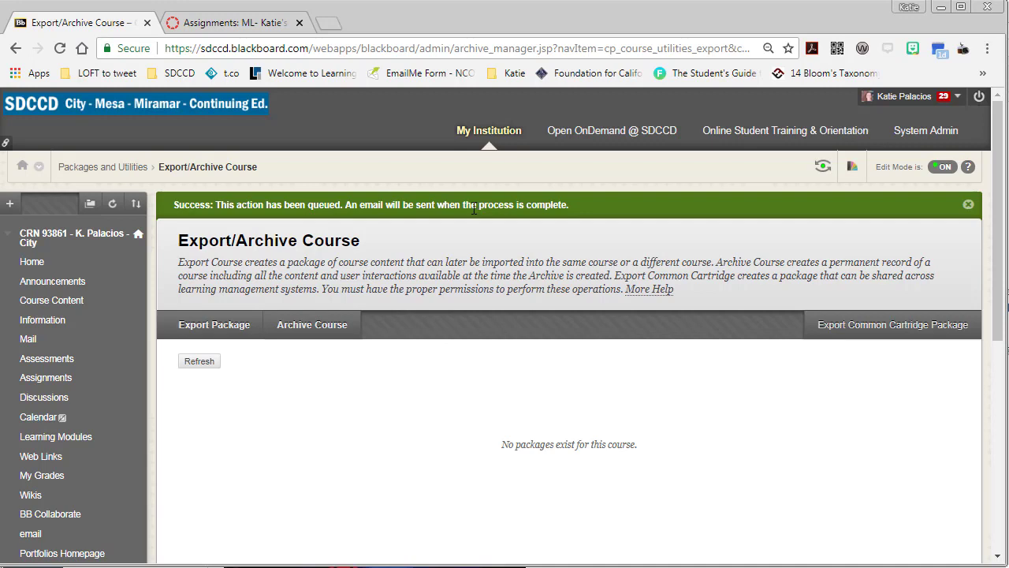
Step: Refresh the list of course packages and download the new export .zip file
click(203, 365)
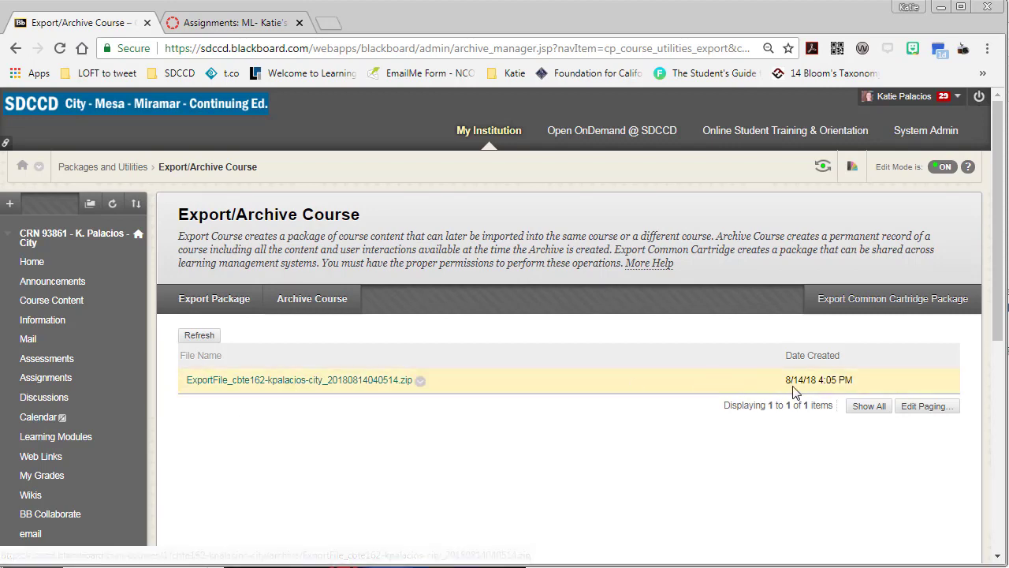
click(420, 382)
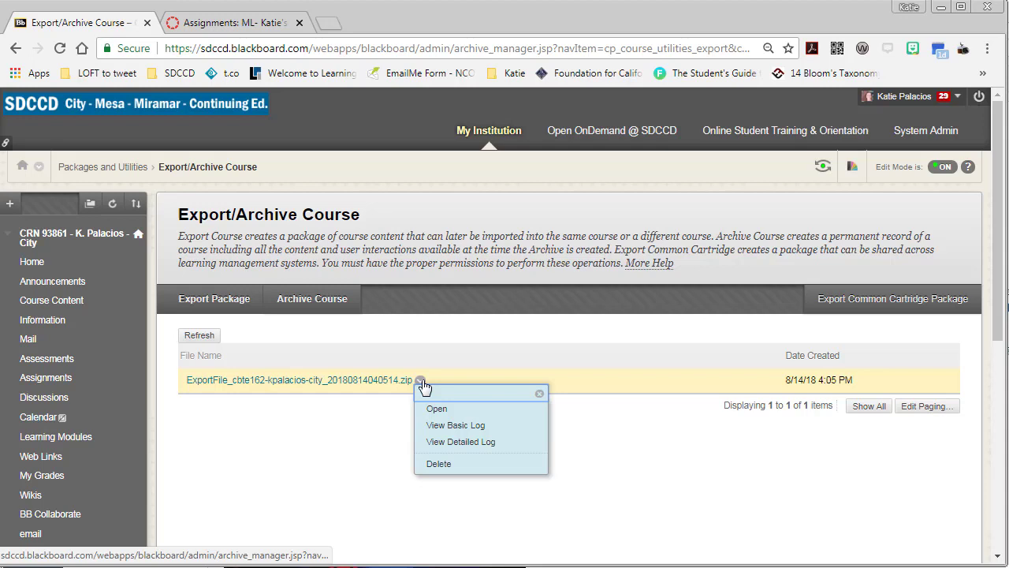
click(438, 410)
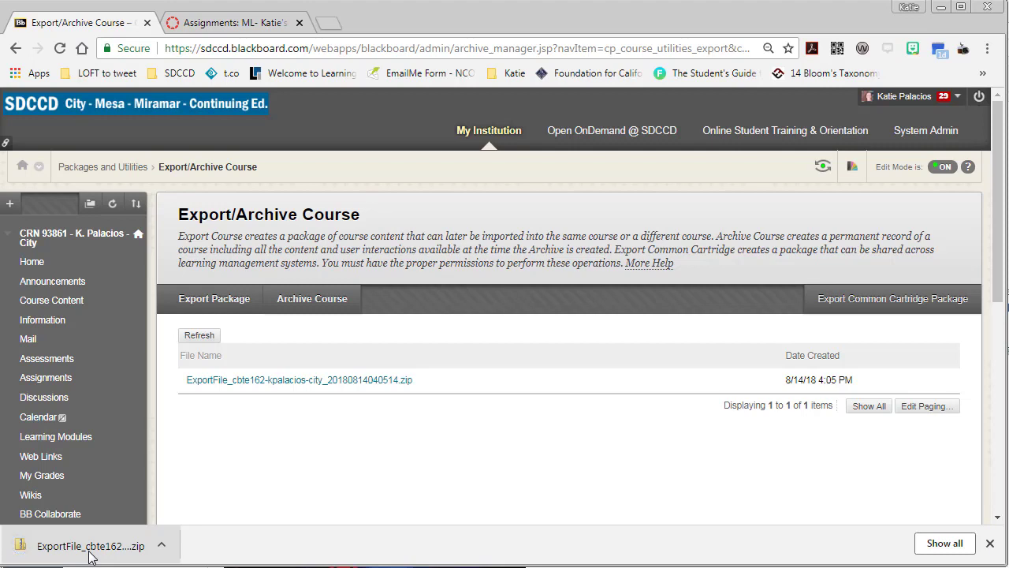
Step: Switch to the Canvas course and start a content import of type Blackboard 6/7/8/9 export .zip file
click(251, 32)
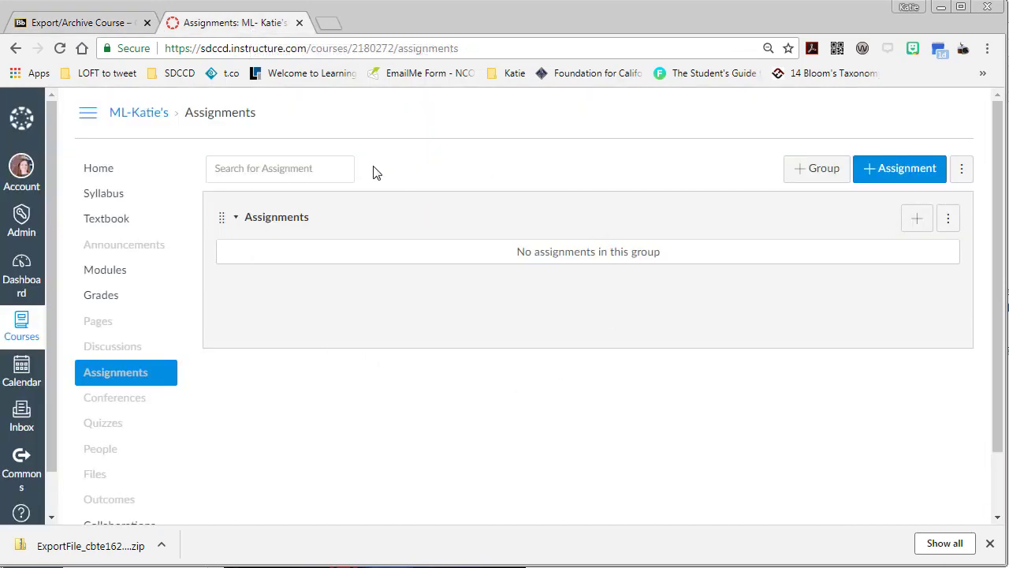
scroll(126, 411, down, 2)
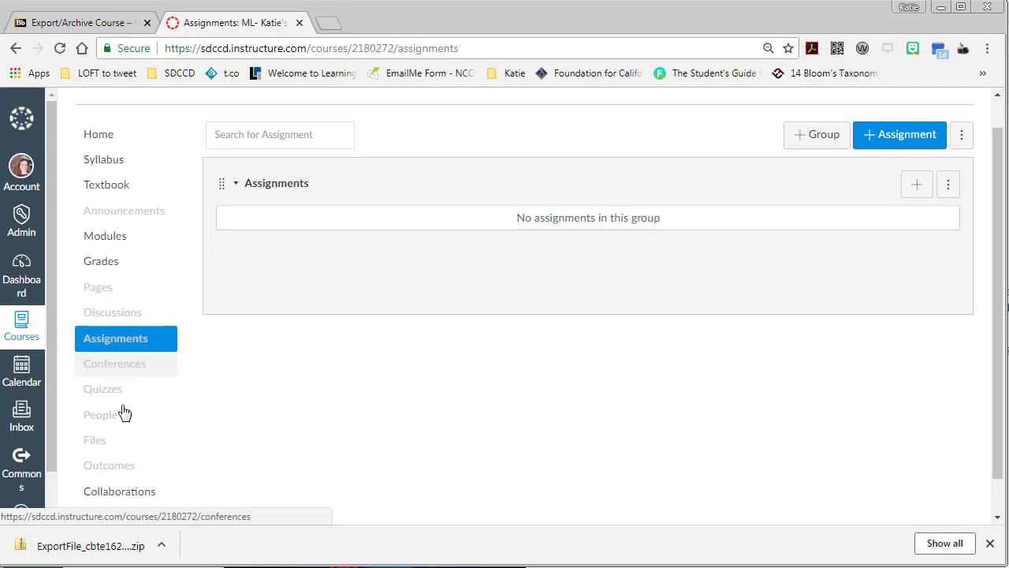
click(121, 504)
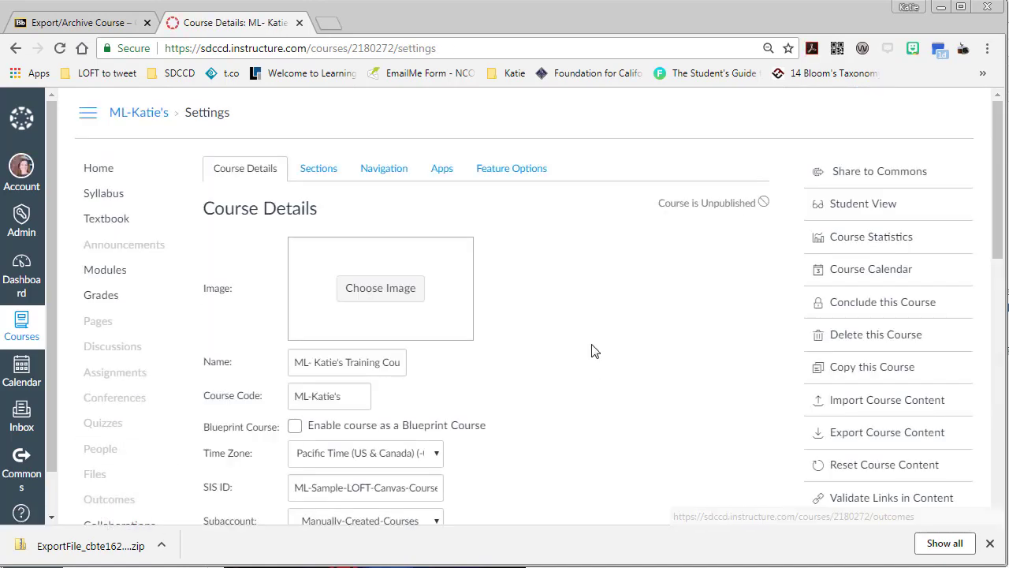
click(870, 403)
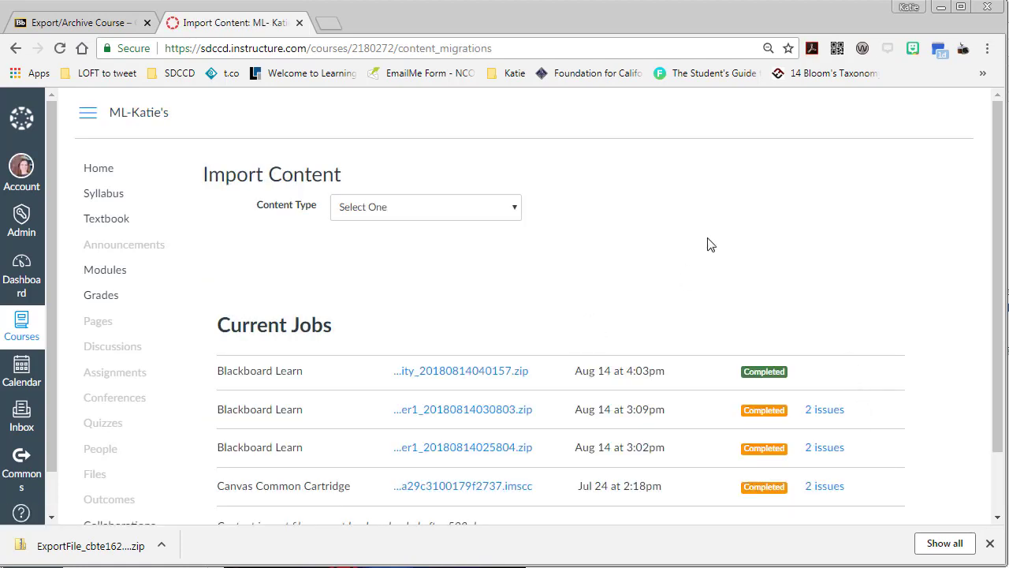
click(462, 212)
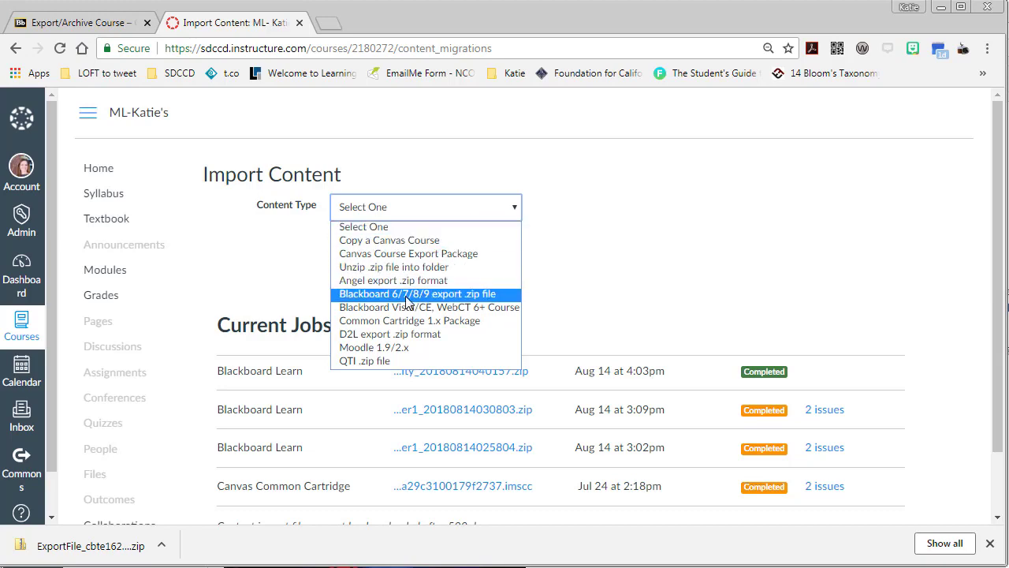
click(406, 297)
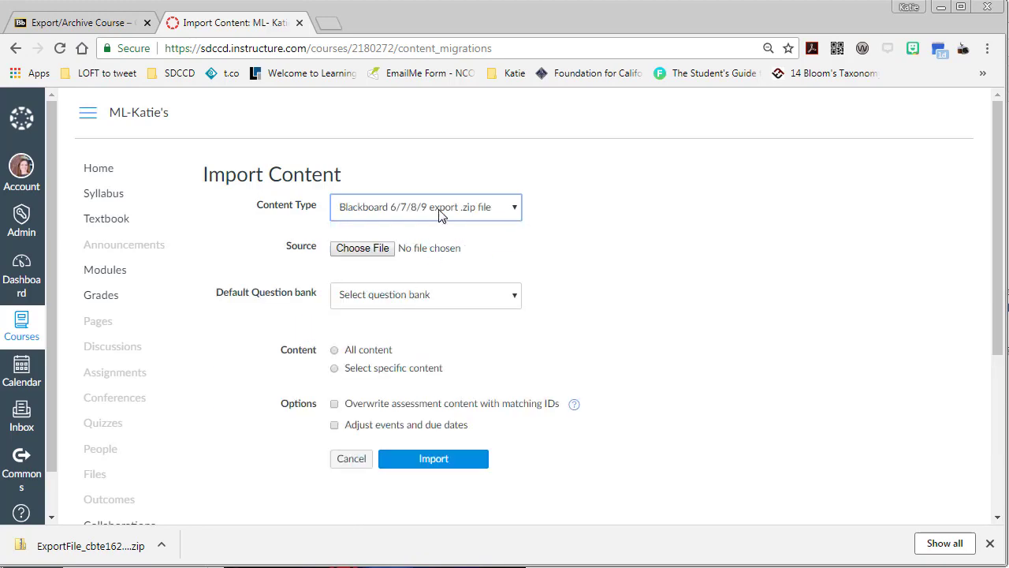
Step: Choose the downloaded export .zip from 8/14/2018 4:05 PM as the source and import all of its content
click(372, 253)
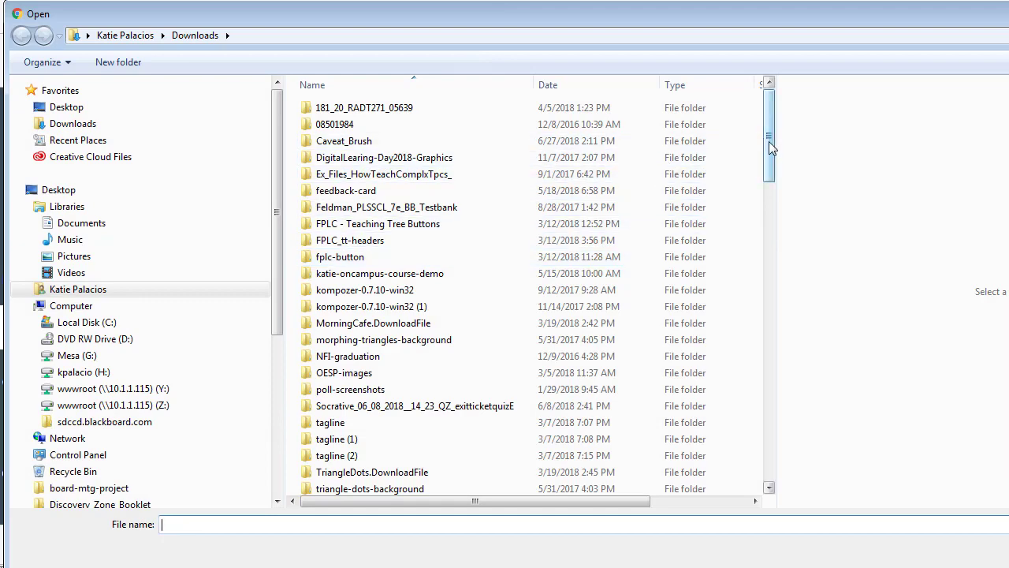
drag(769, 141, 736, 315)
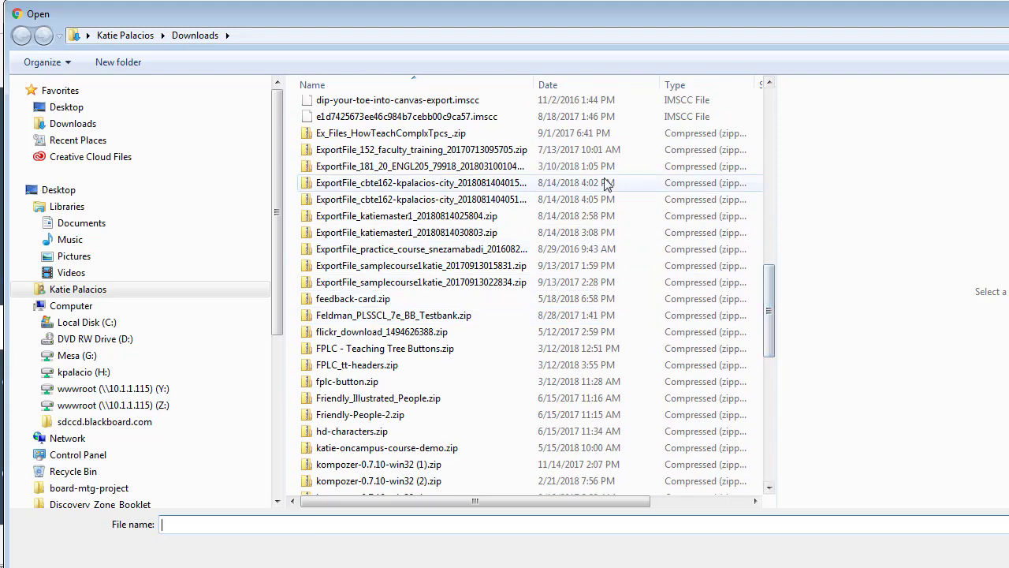
click(592, 198)
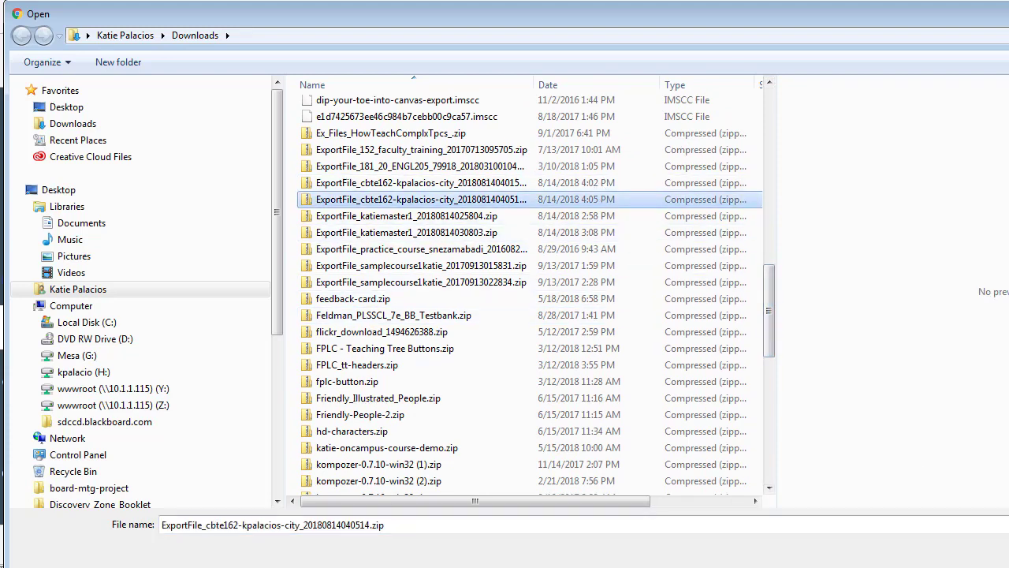
key(Return)
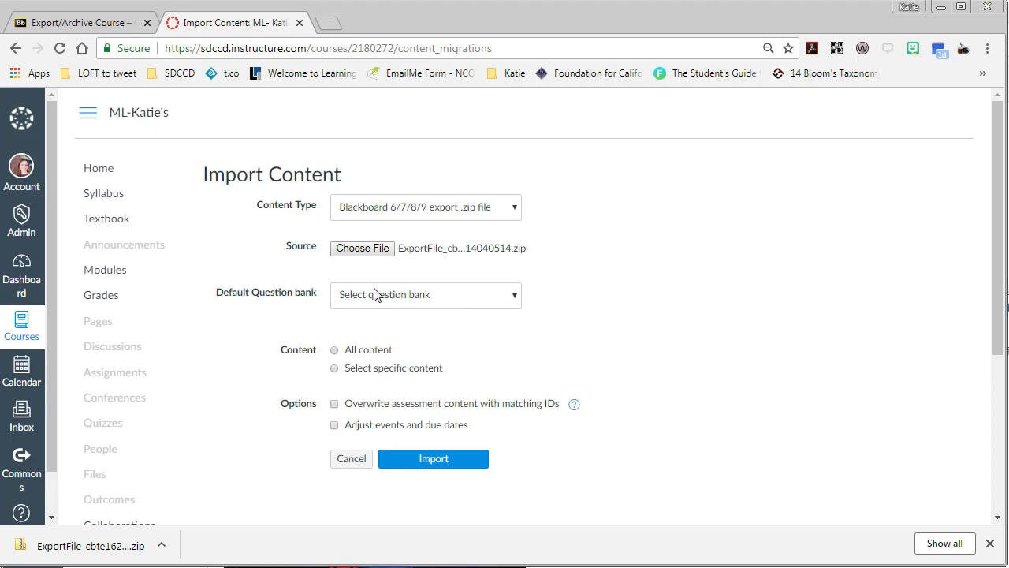
click(335, 351)
click(433, 461)
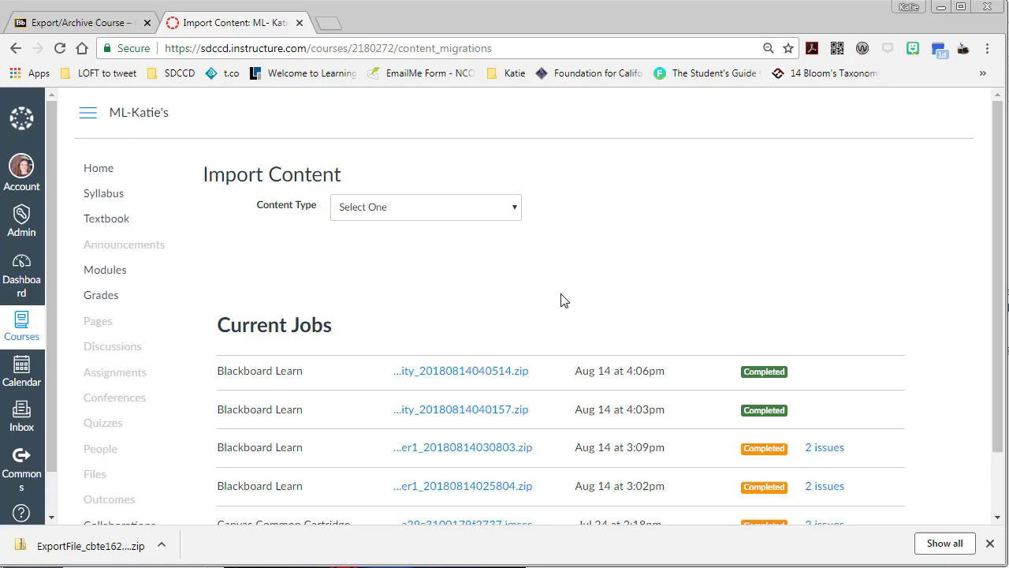
Step: Open the Canvas course's Assignments page and look over the imported assignments
click(115, 382)
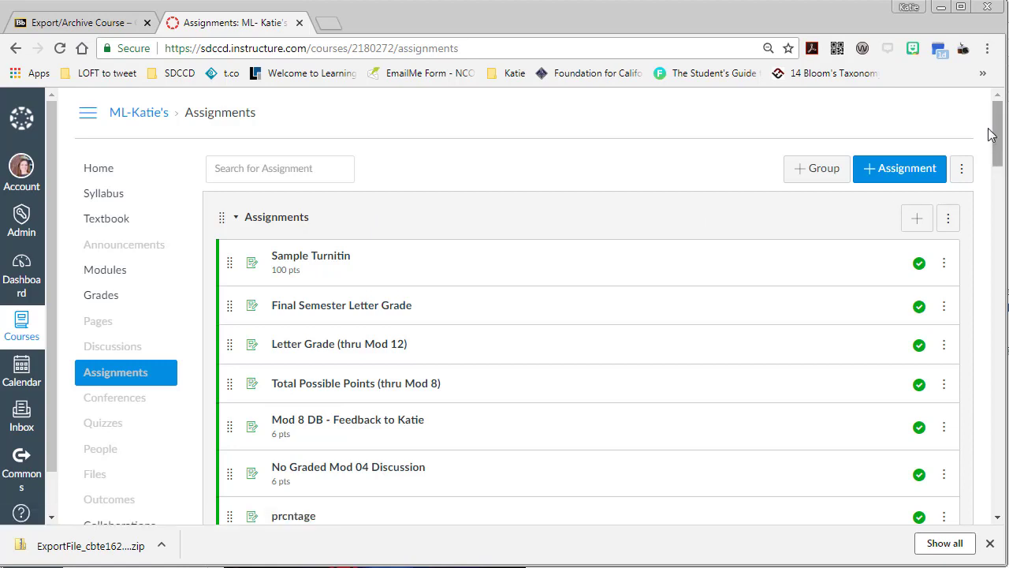
drag(997, 133, 972, 134)
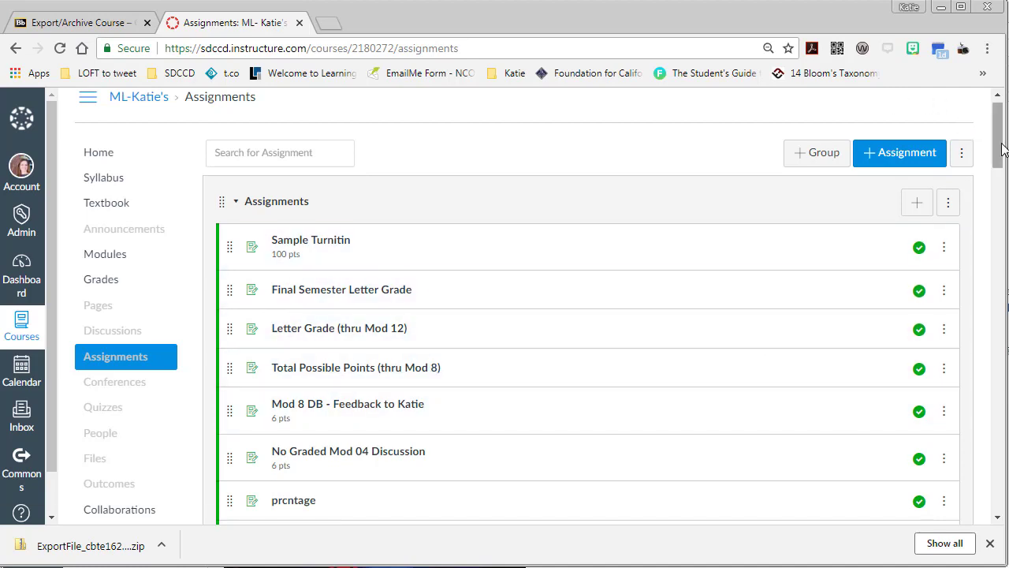
Step: Switch back to Blackboard and revisit the Grade Center Columns and Settings option in a new package export form
click(104, 24)
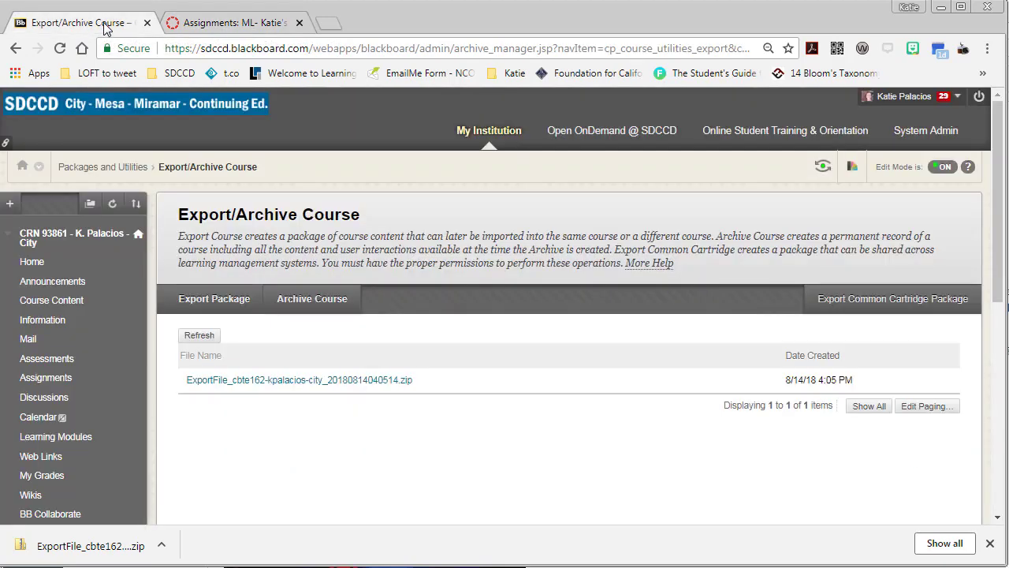
click(236, 301)
scroll(326, 322, down, 10)
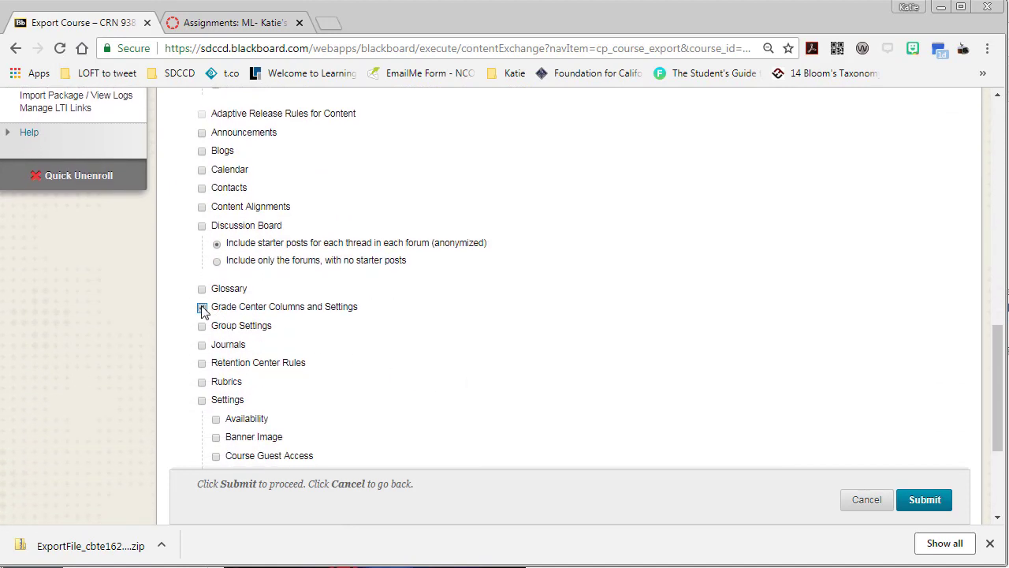
click(202, 308)
Step: Return to Canvas and examine the imported items in the Assignments and Assignment groups
click(273, 26)
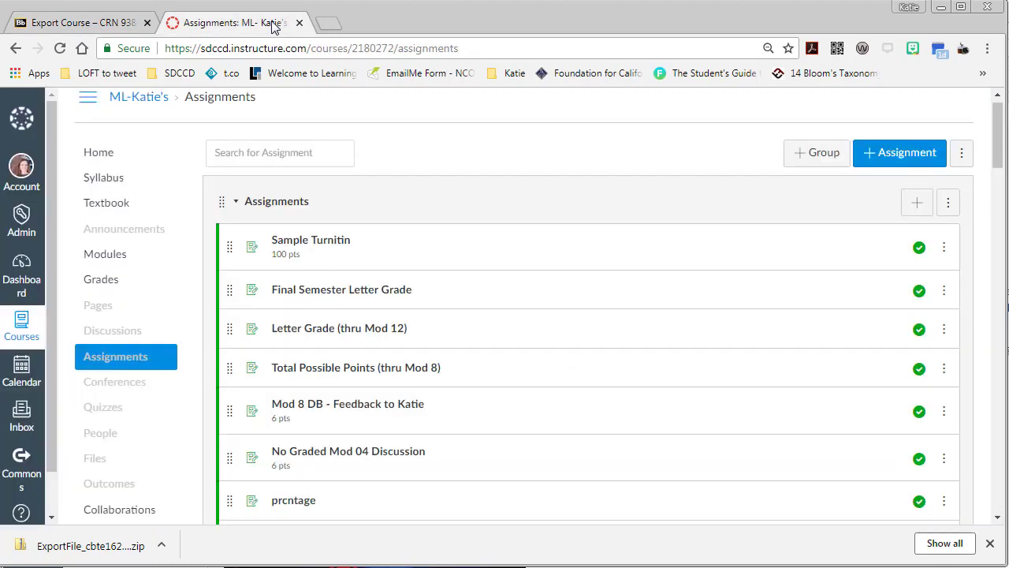
scroll(504, 500, up, 1)
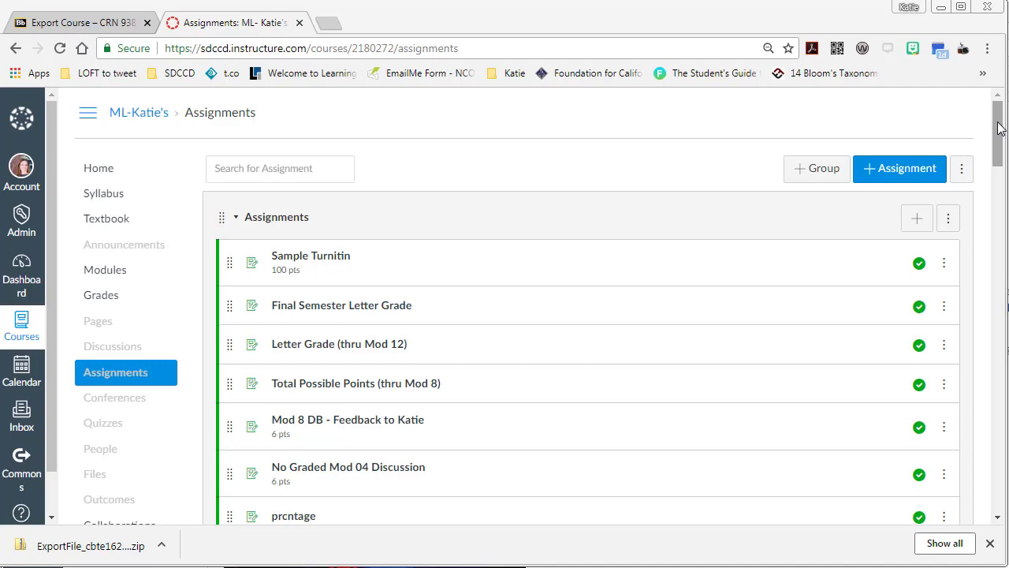
drag(999, 129, 1001, 142)
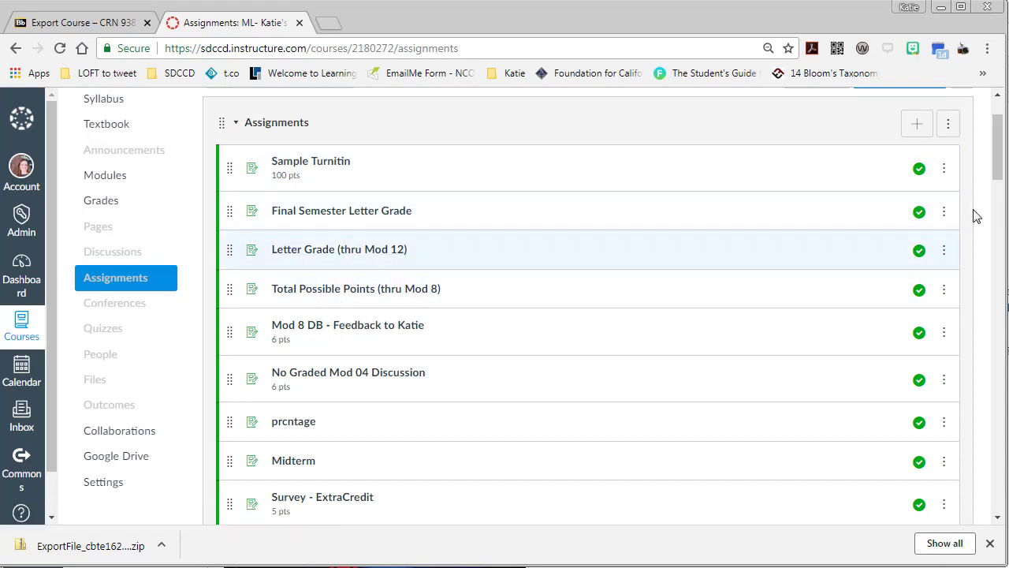
drag(999, 167, 999, 319)
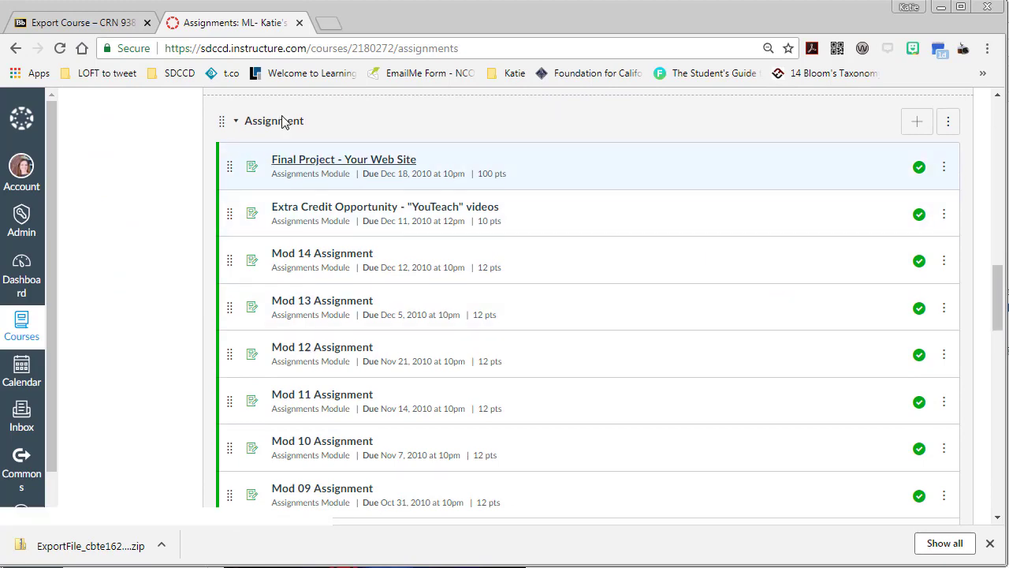
Step: Switch to Blackboard and open the course's Assignments content area to compare it with the Canvas import
click(123, 30)
scroll(106, 395, up, 9)
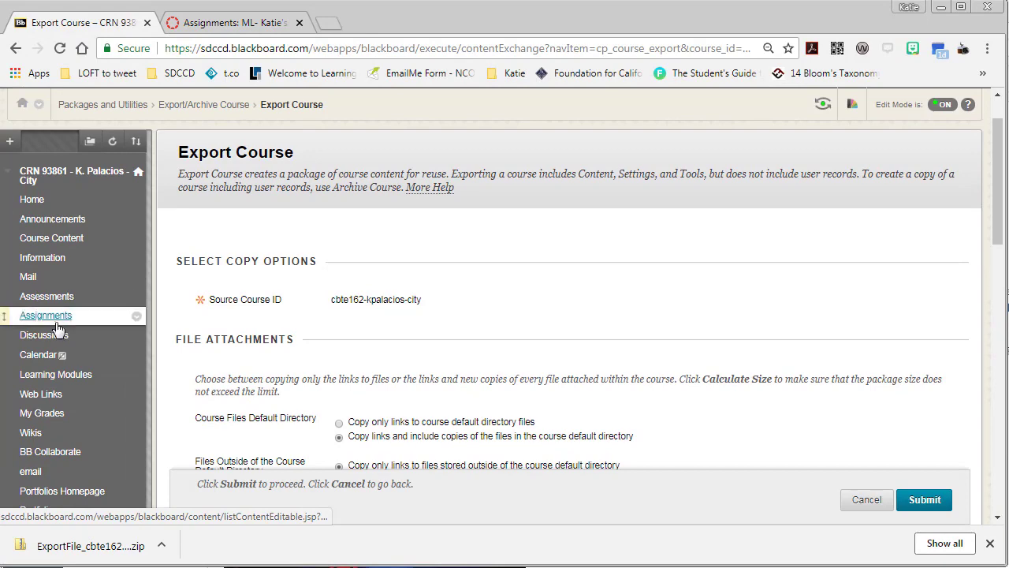
click(47, 316)
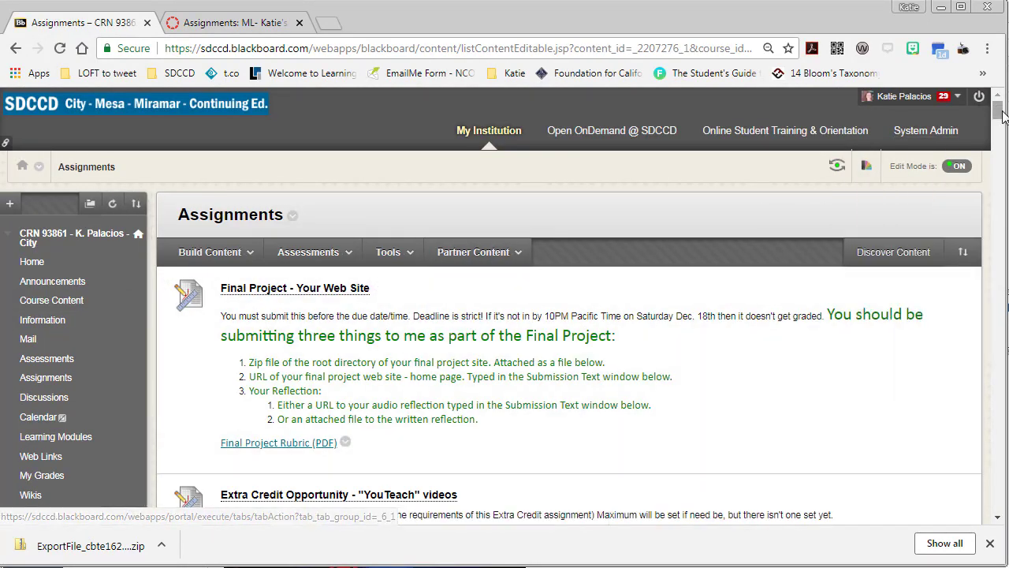
Step: Look through the Blackboard course's assignments and switch back to the Canvas Assignments page
scroll(1000, 122, down, 2)
drag(1000, 122, 999, 215)
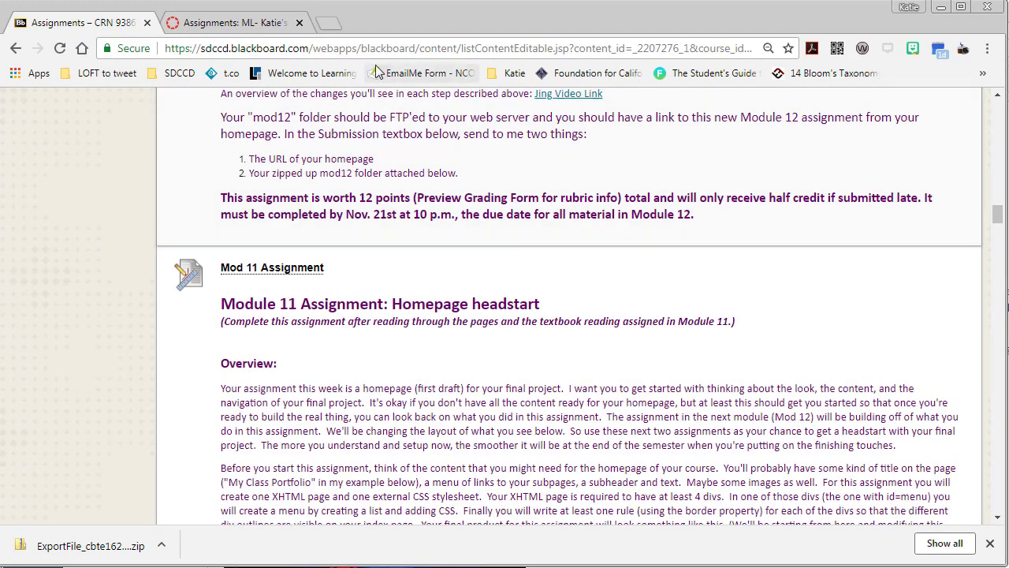
click(200, 29)
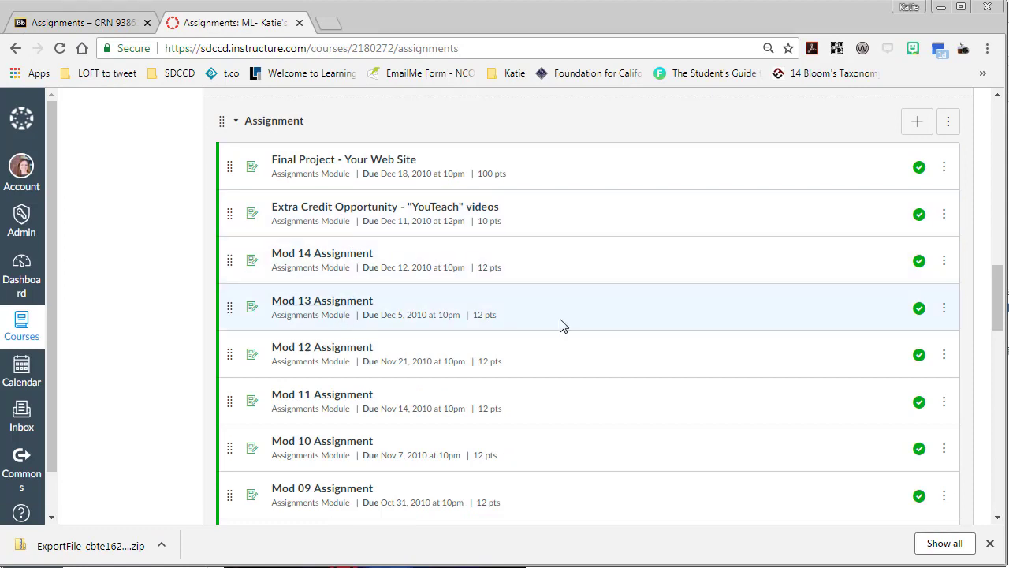
Step: Delete the Assignments group containing the Grade Center columns, choosing to delete its assignments with it
drag(1001, 308, 952, 154)
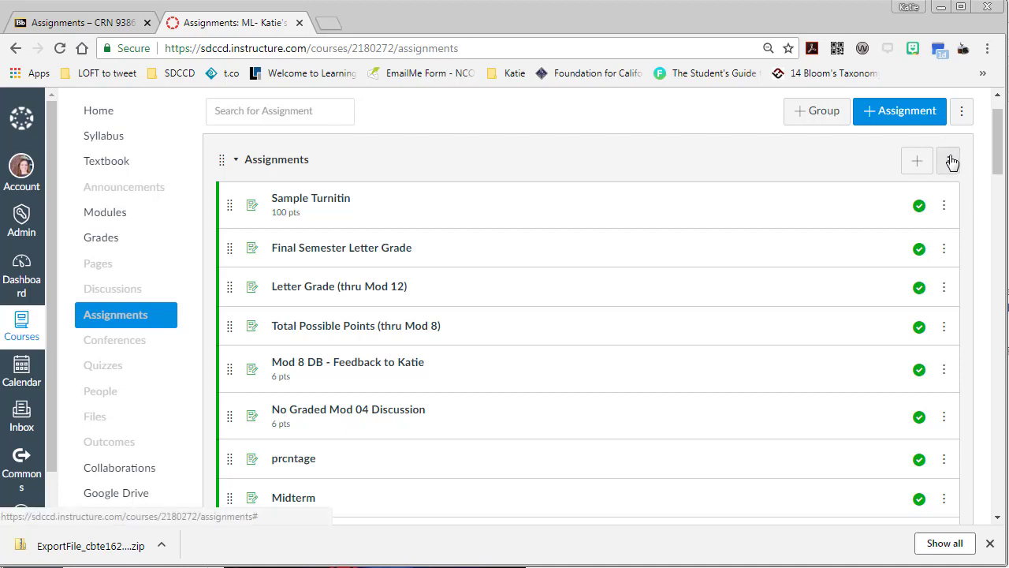
click(947, 163)
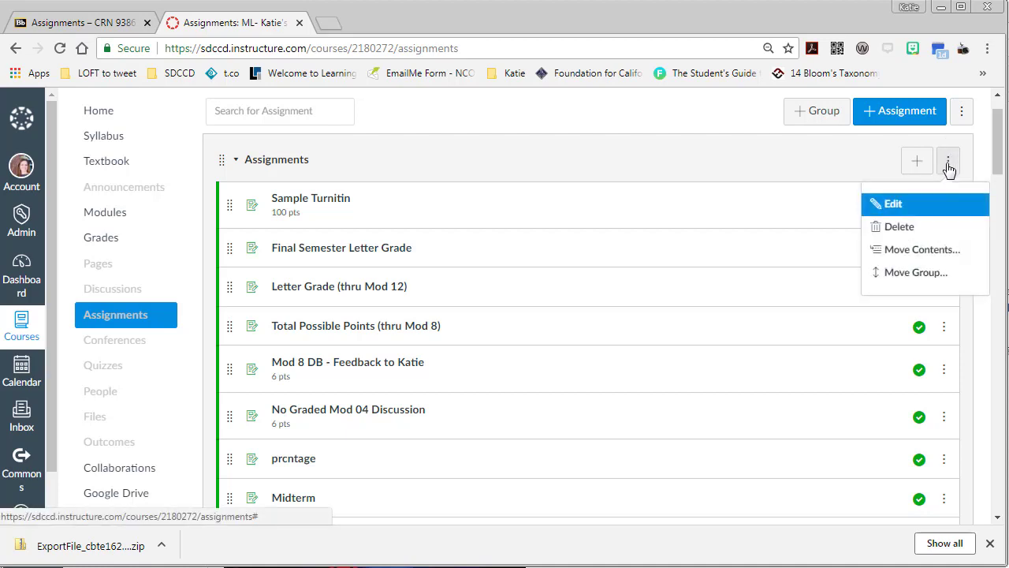
click(916, 228)
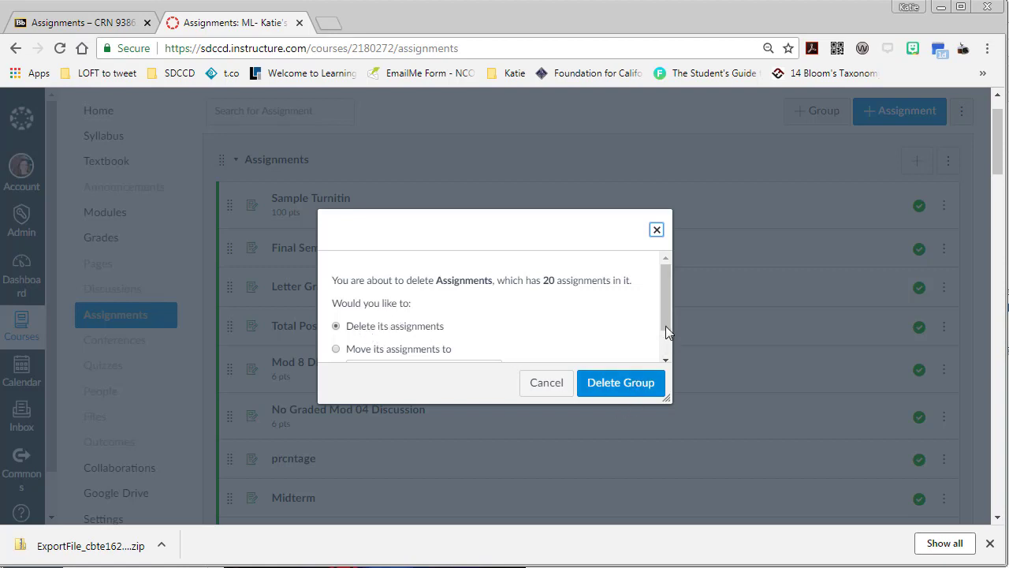
drag(665, 326, 638, 344)
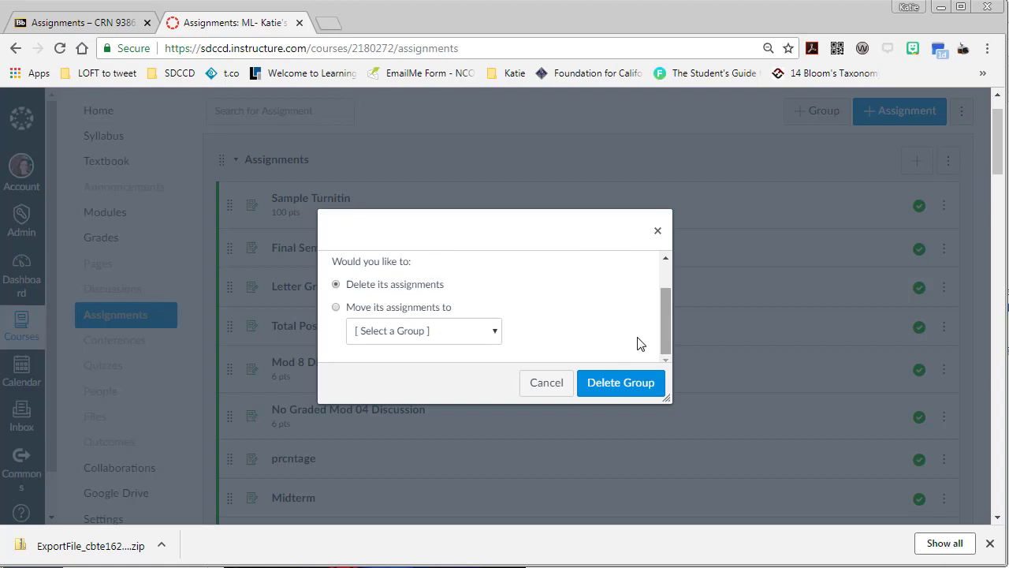
click(605, 383)
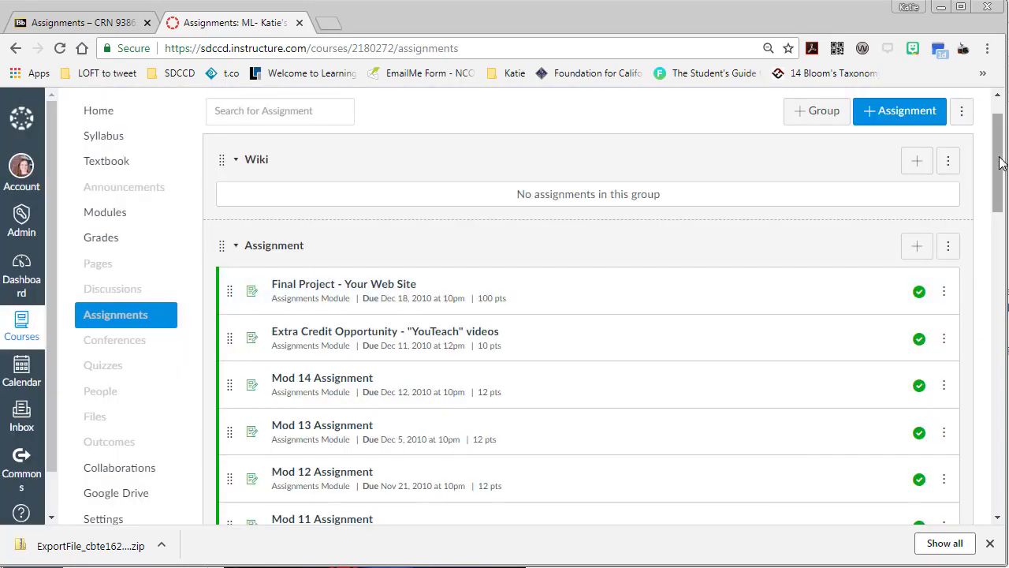
Step: Delete the empty Survey and Test assignment groups
drag(998, 167, 973, 356)
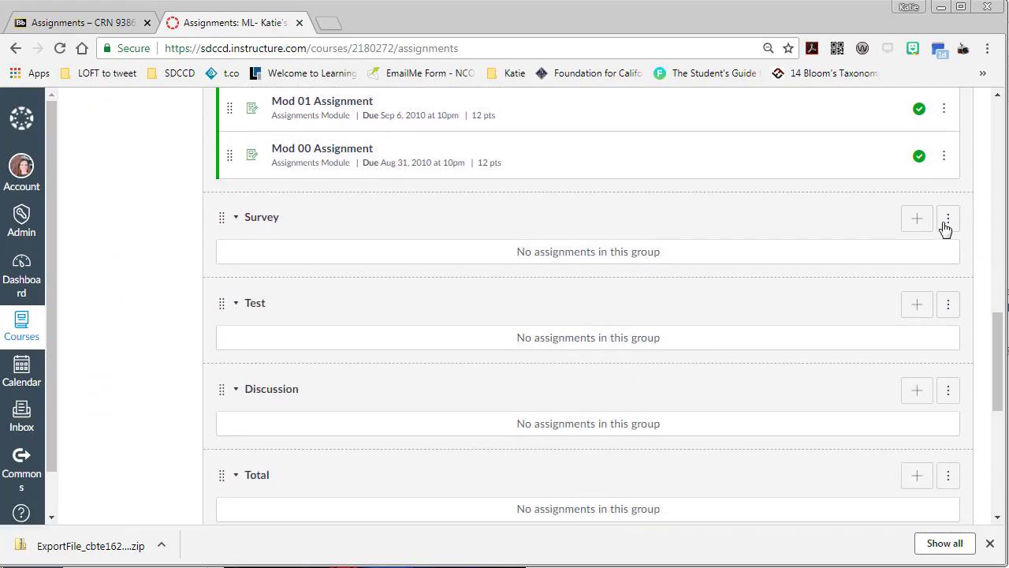
click(950, 220)
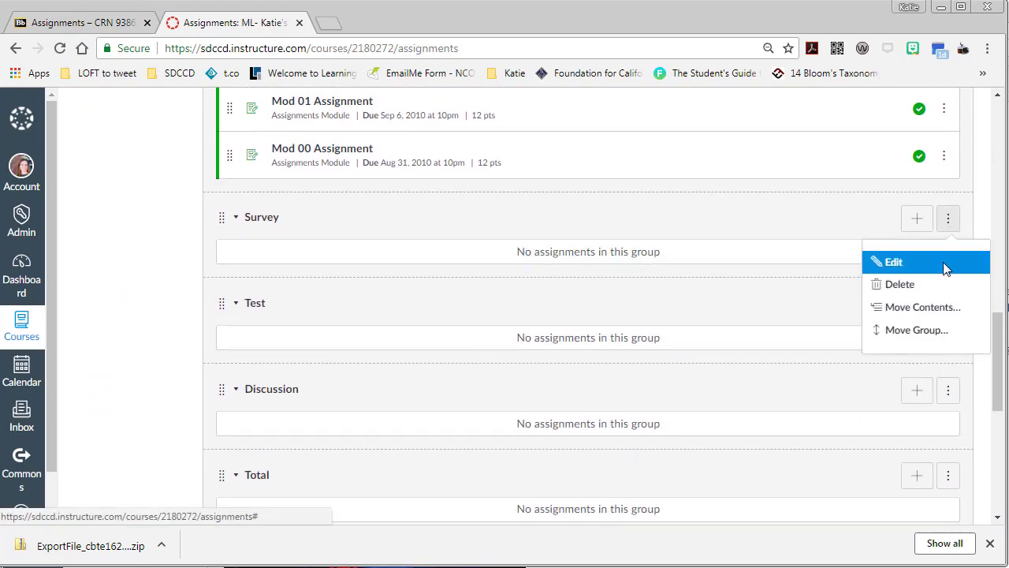
click(915, 284)
click(561, 135)
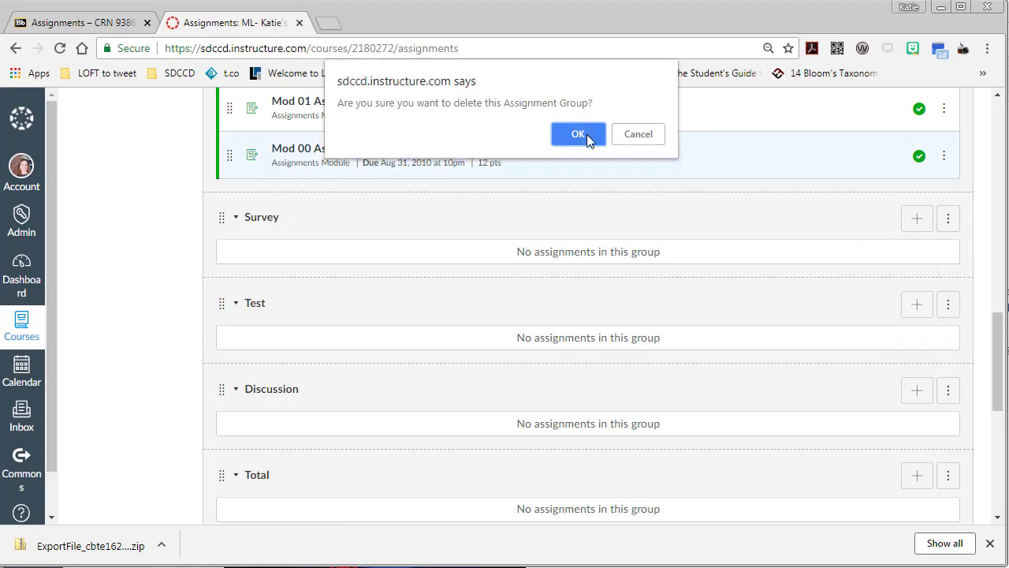
click(946, 223)
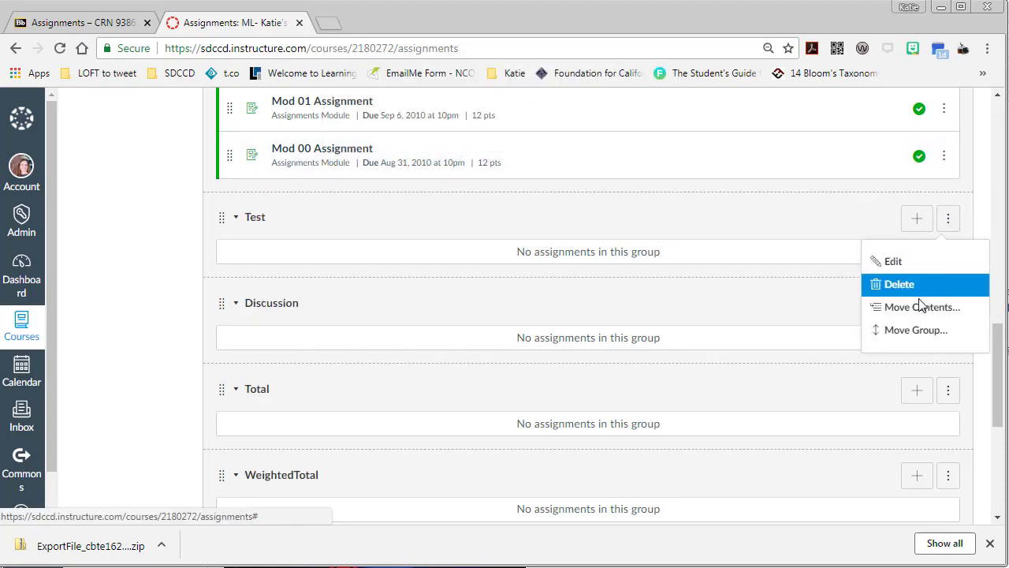
click(889, 282)
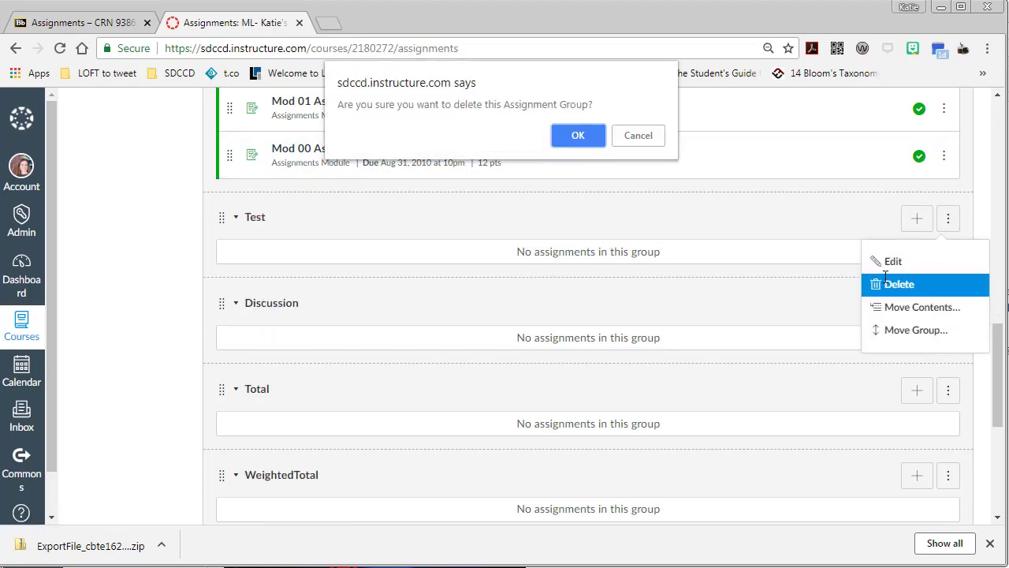
click(580, 139)
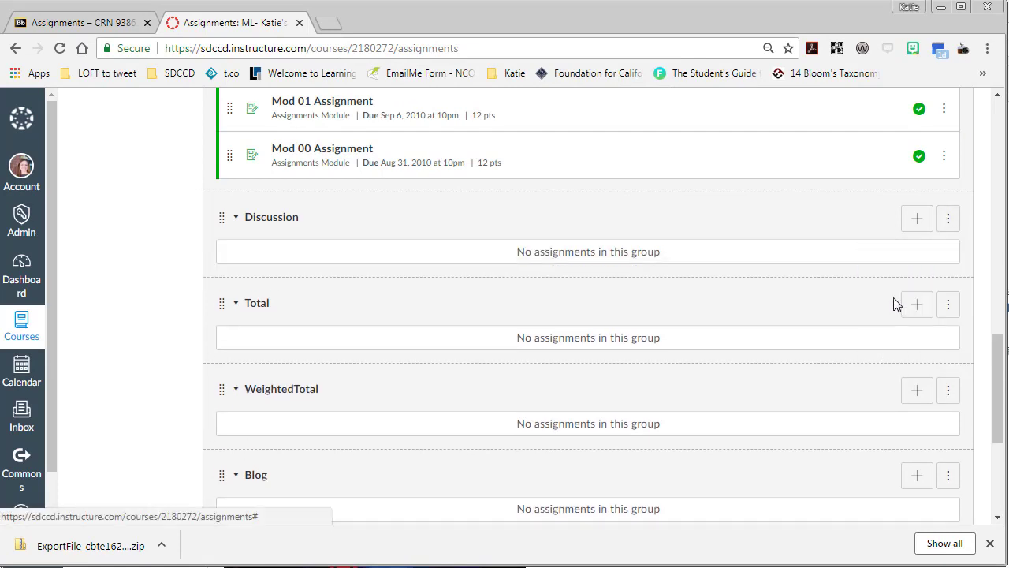
Step: Delete the empty Discussion and Total assignment groups
click(947, 224)
click(920, 284)
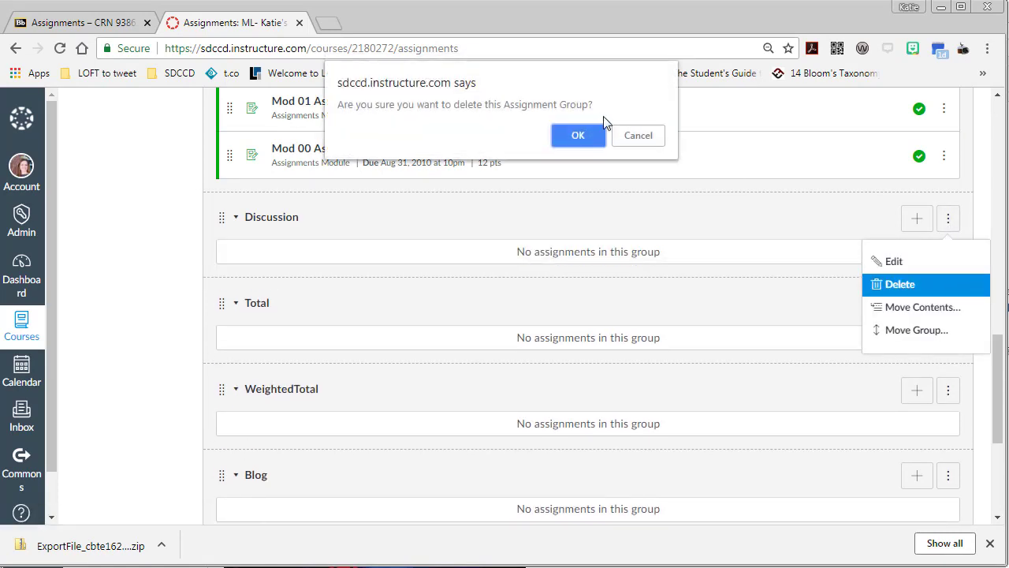
click(590, 134)
click(948, 218)
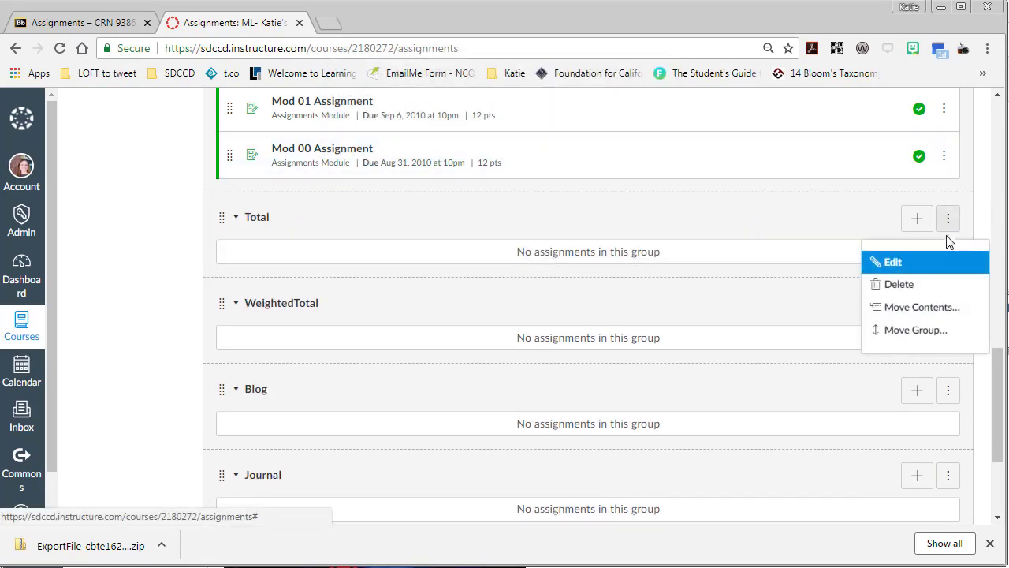
click(898, 284)
click(578, 135)
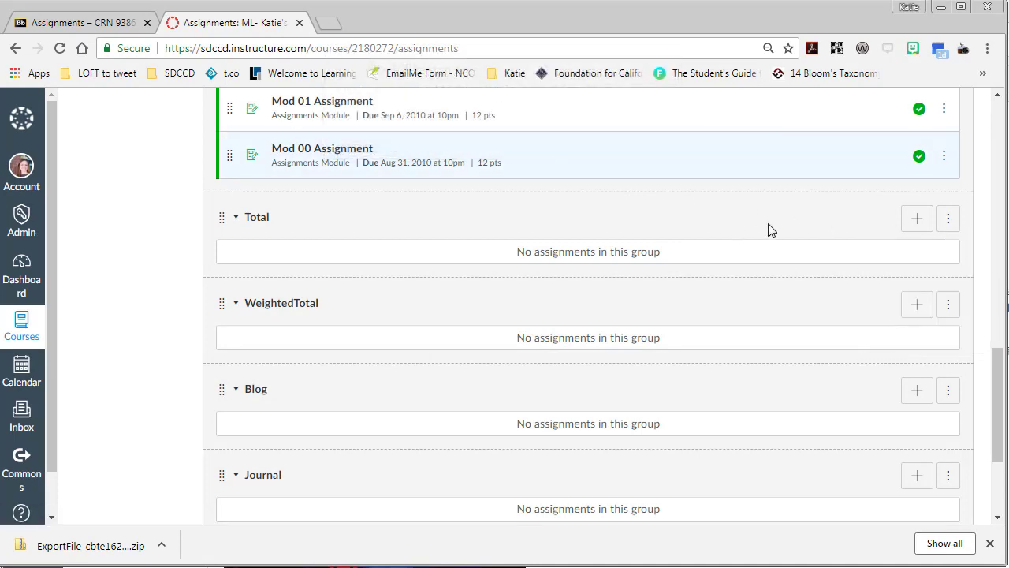
Step: Delete the empty WeightedTotal and Blog assignment groups
click(946, 225)
click(907, 284)
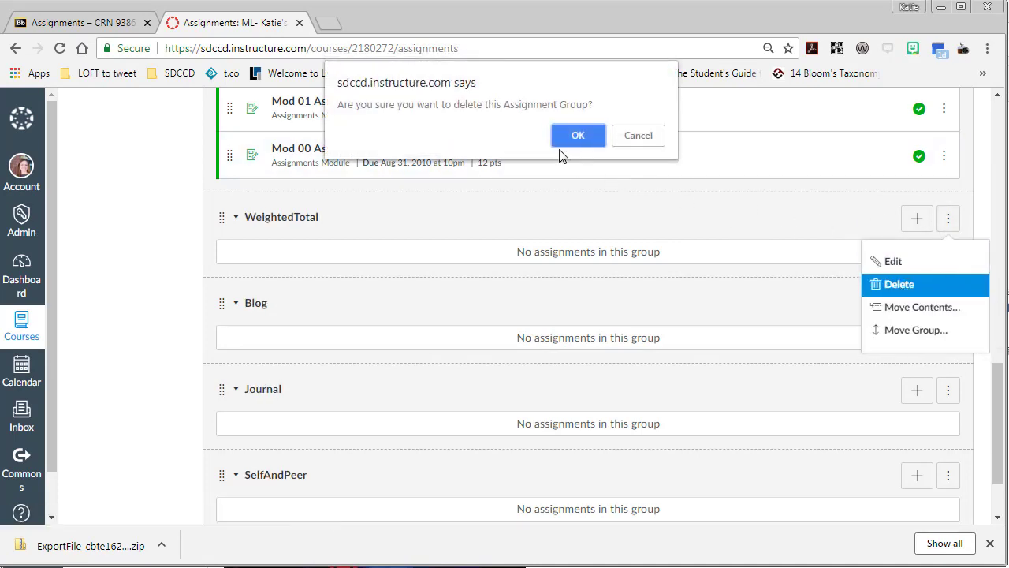
click(561, 134)
click(949, 220)
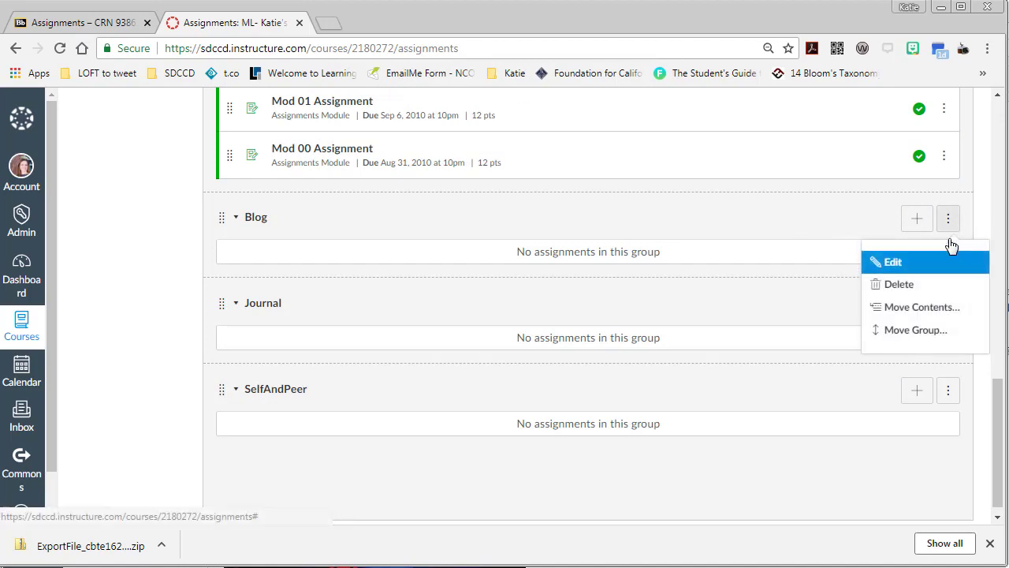
click(899, 284)
click(586, 137)
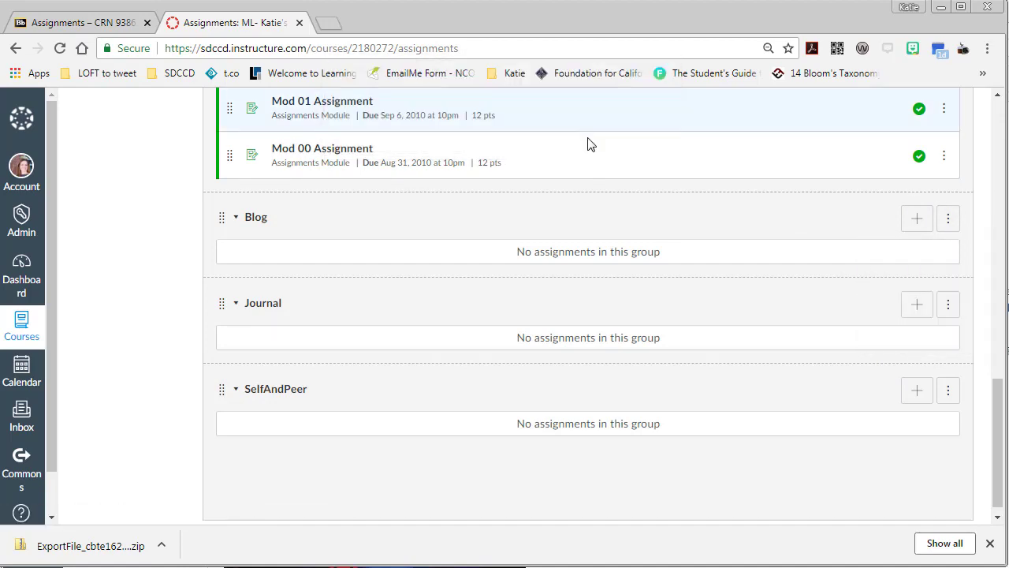
click(951, 298)
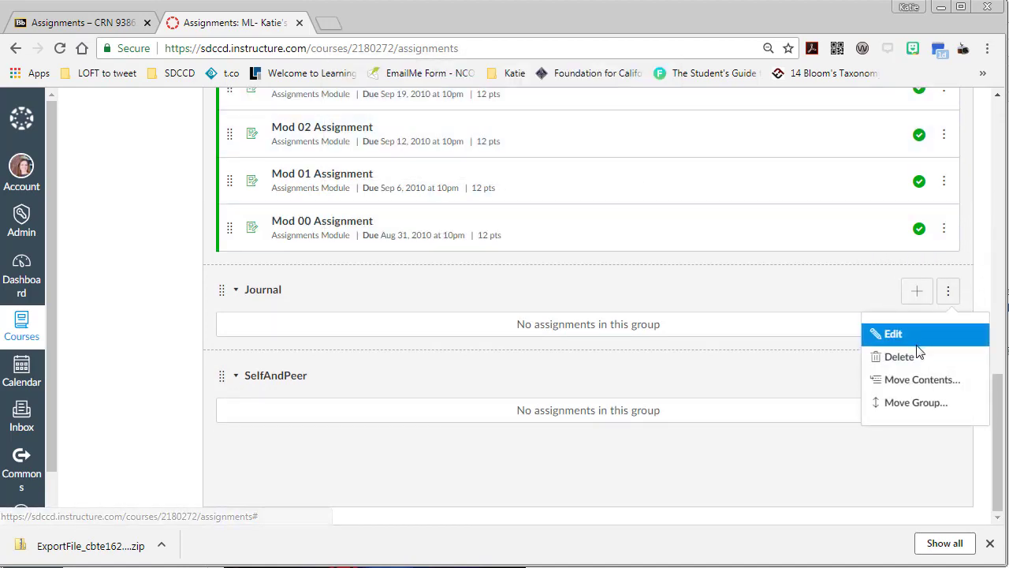
click(899, 335)
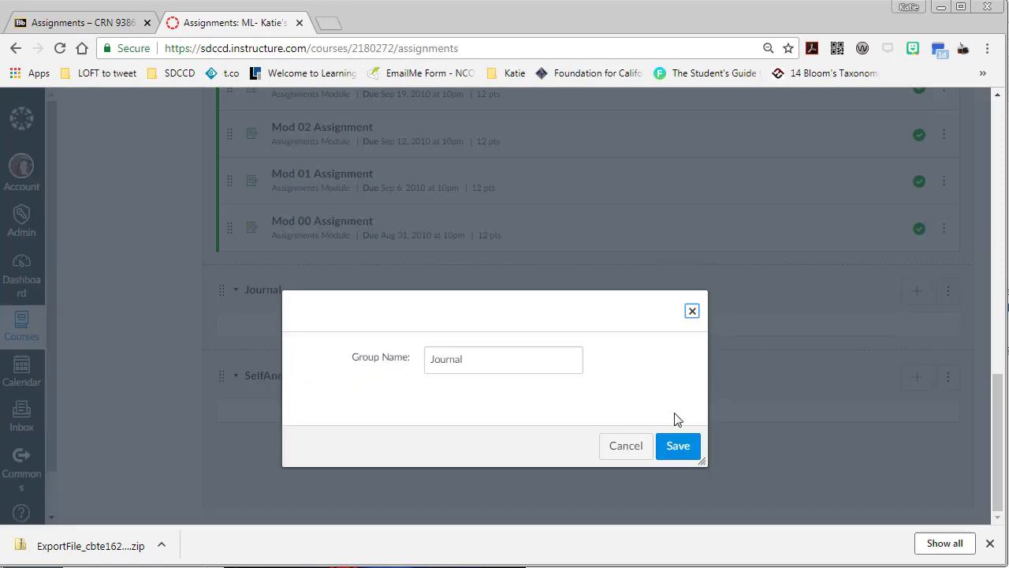
click(626, 446)
Step: Delete the empty Journal assignment group and confirm its removal
click(948, 291)
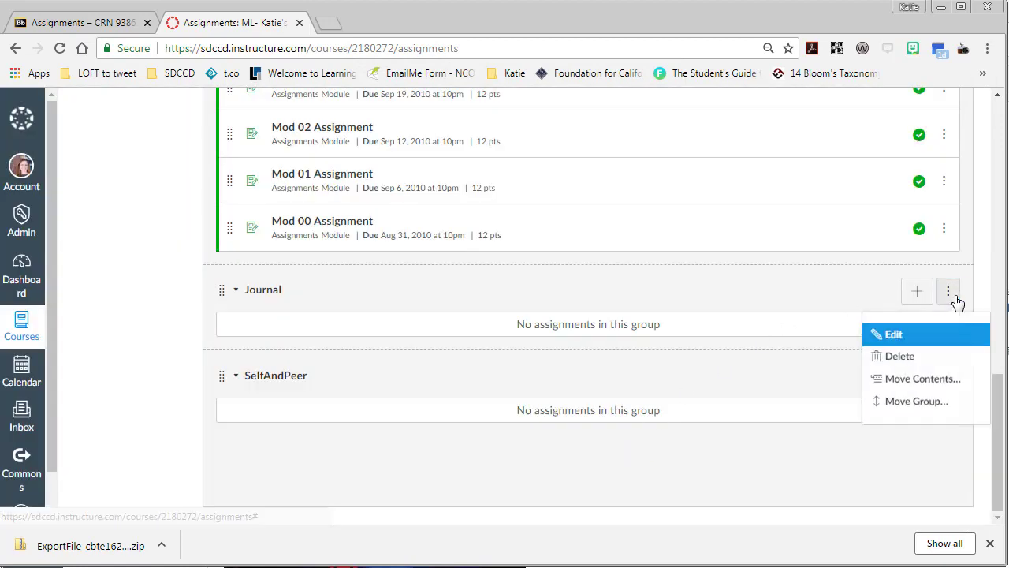
click(897, 357)
click(577, 135)
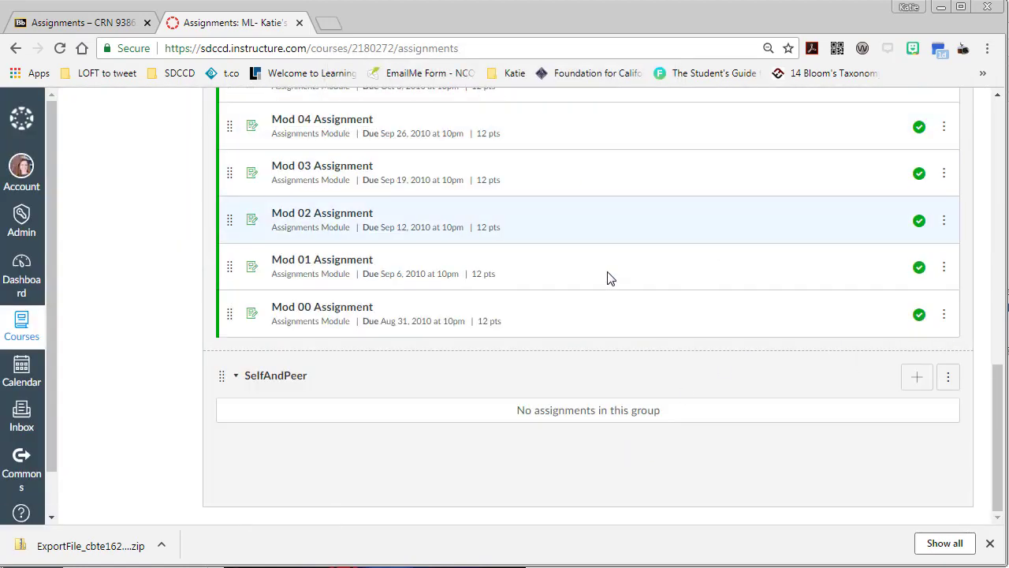
click(948, 377)
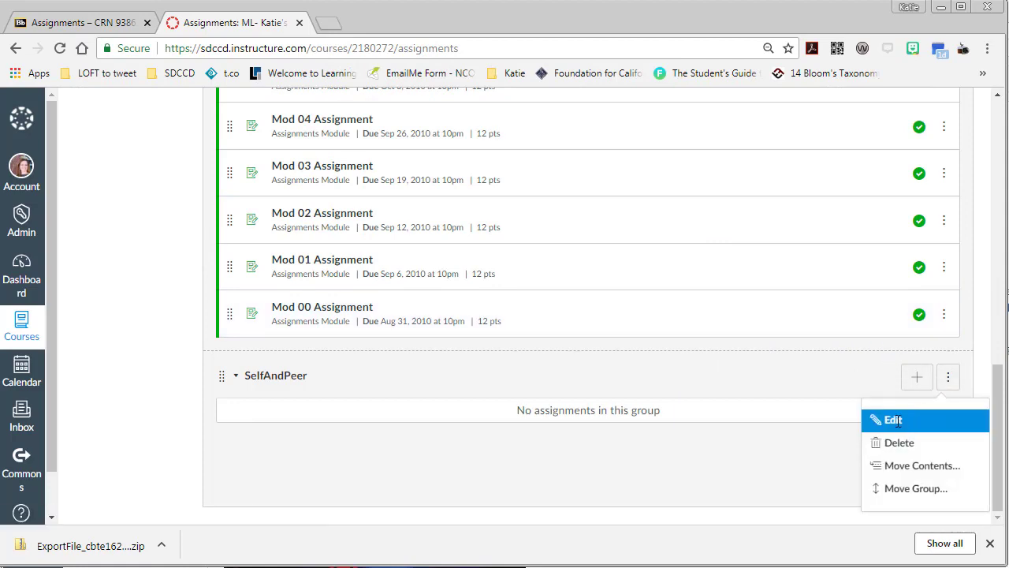
click(899, 419)
click(691, 370)
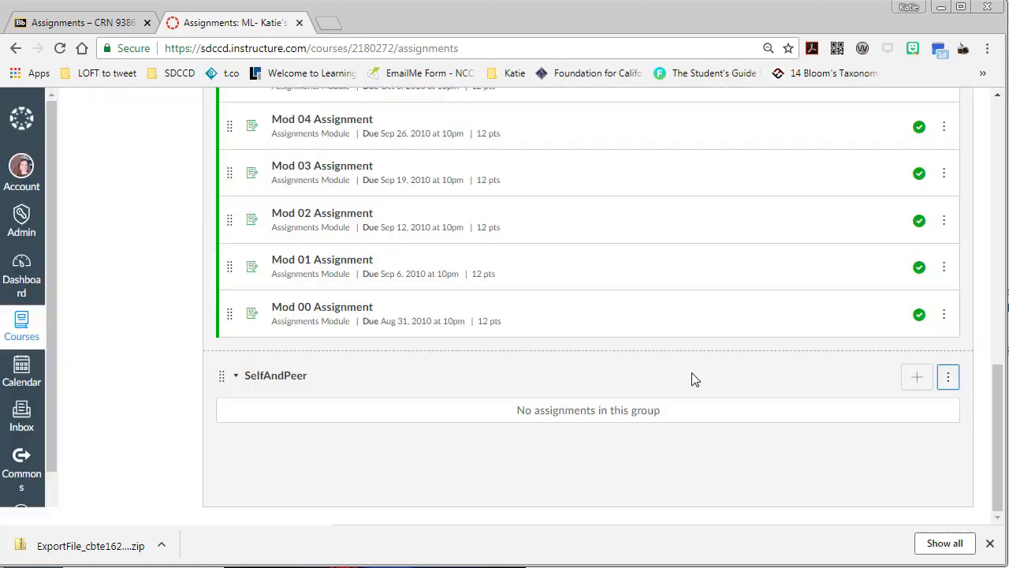
Step: Delete the empty SelfAndPeer assignment group and confirm its removal
click(943, 380)
click(899, 435)
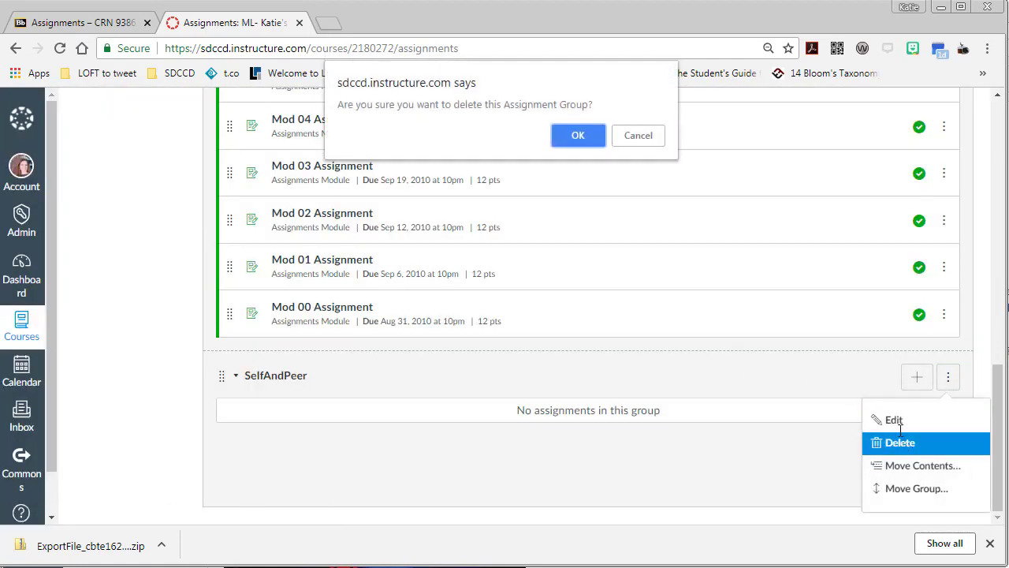
click(578, 135)
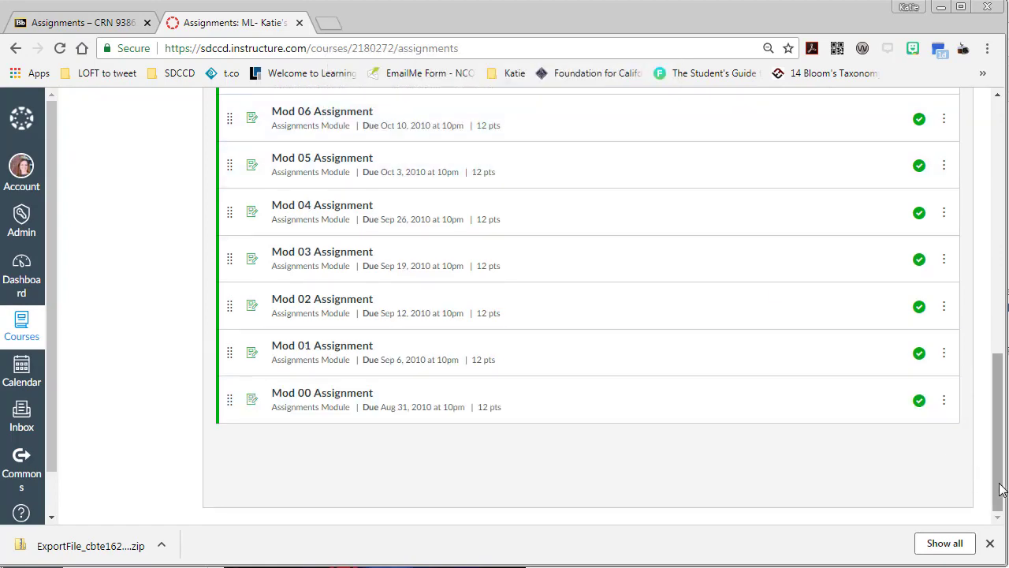
Step: Check the remaining assignment groups, open the course's Grades, and look across all the gradebook columns
drag(998, 490, 660, 284)
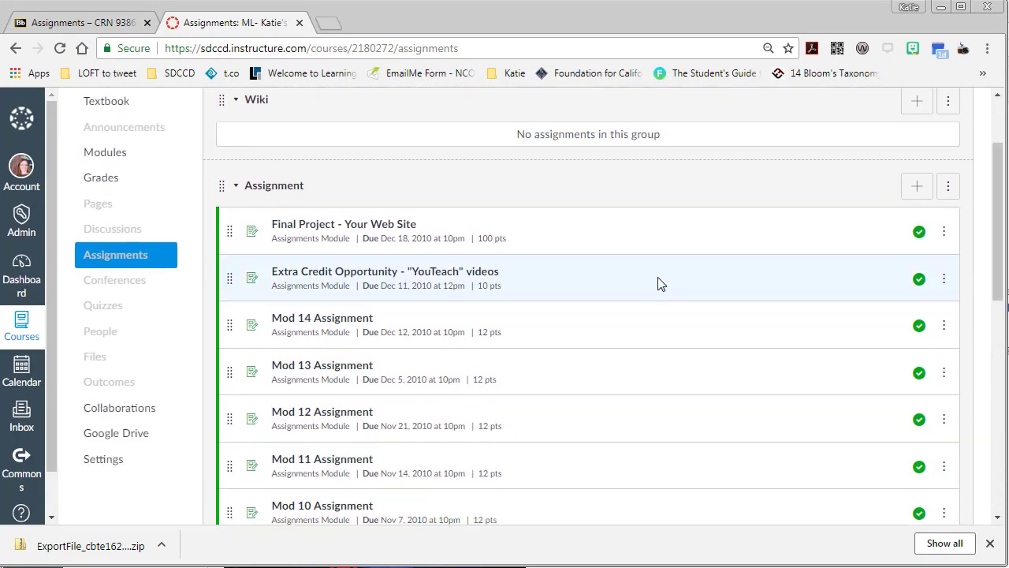
click(105, 181)
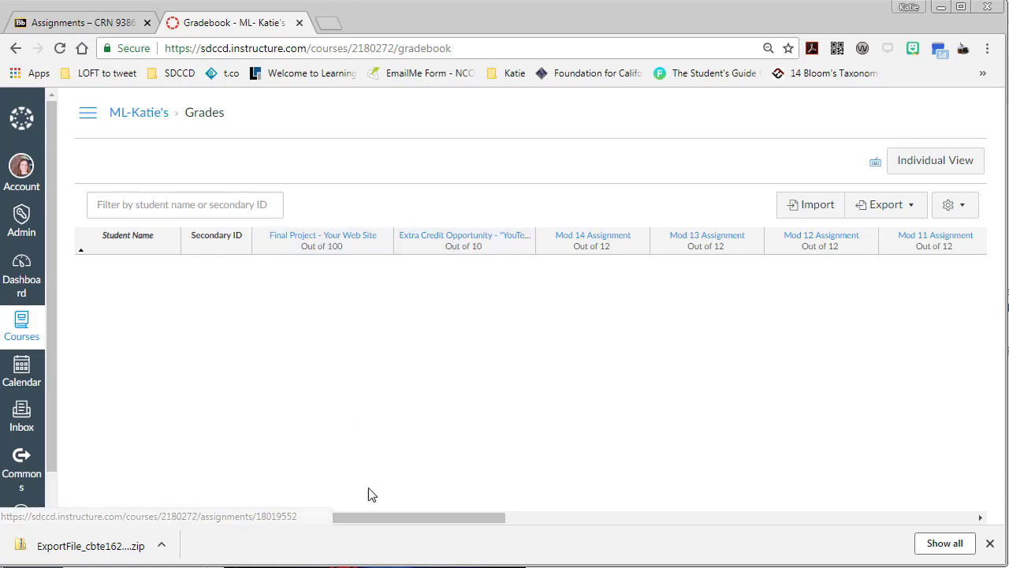
drag(377, 516, 865, 506)
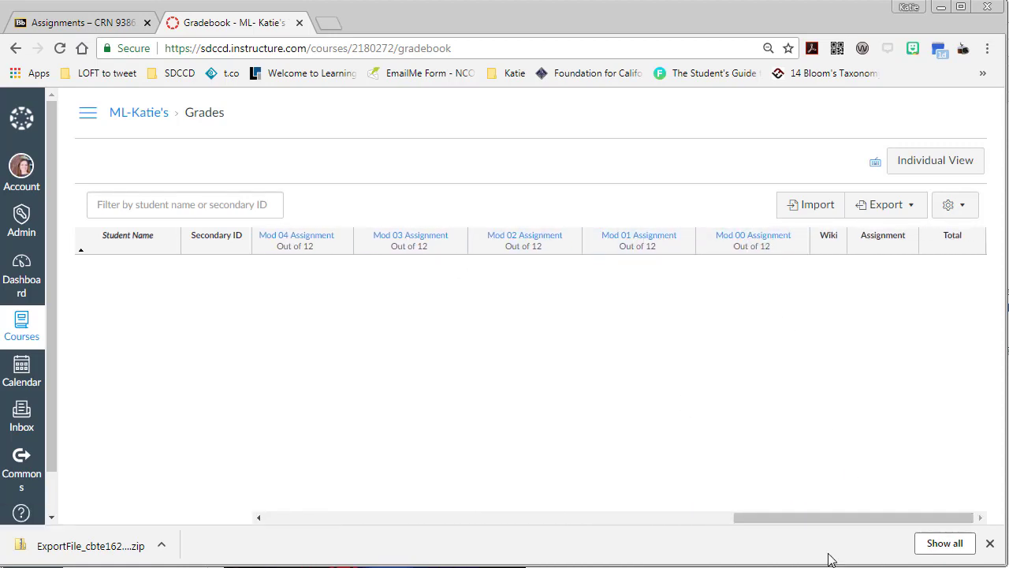